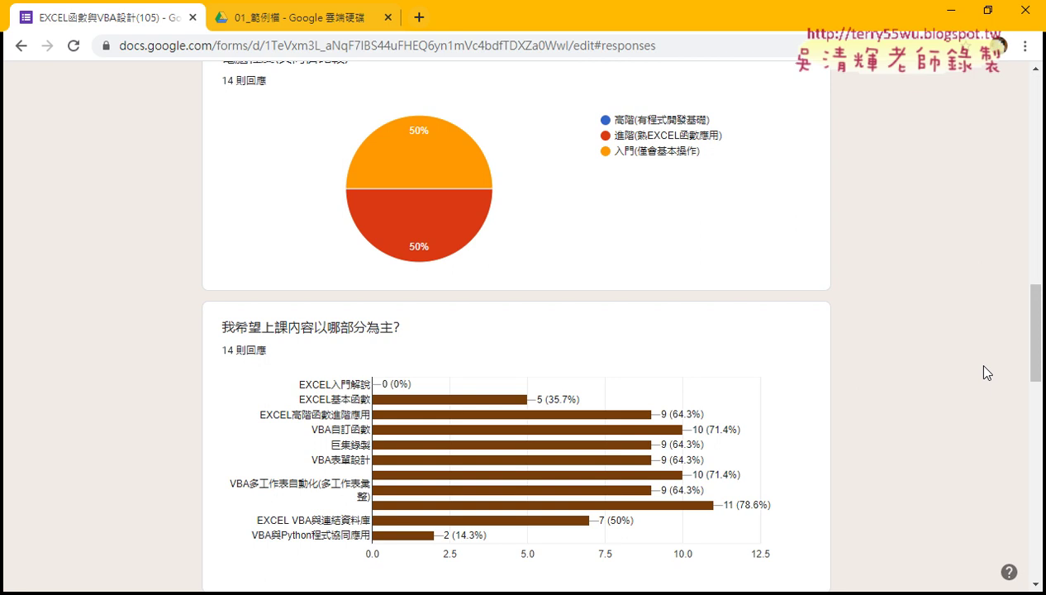
Scroll through the course-motivation and how-students-heard summaries, reading the counts on their charts.
{"action": "mouse_move", "coordinate": [405, 220]}
{"action": "mouse_move", "coordinate": [665, 483]}
{"action": "scroll", "coordinate": [864, 375], "scroll_direction": "down", "scroll_amount": 3}
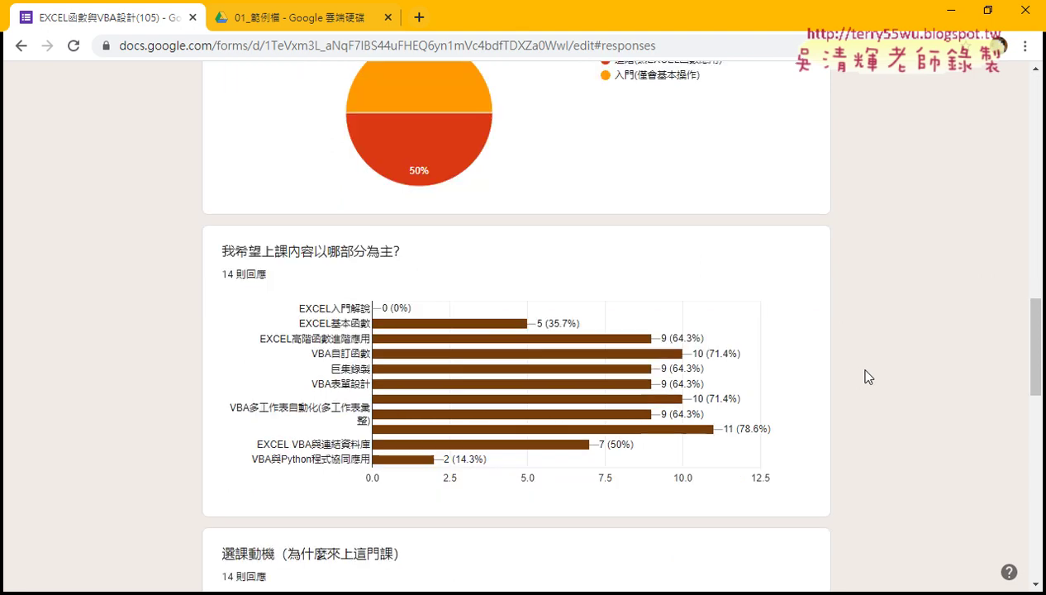
{"action": "scroll", "coordinate": [865, 375], "scroll_direction": "down", "scroll_amount": 2}
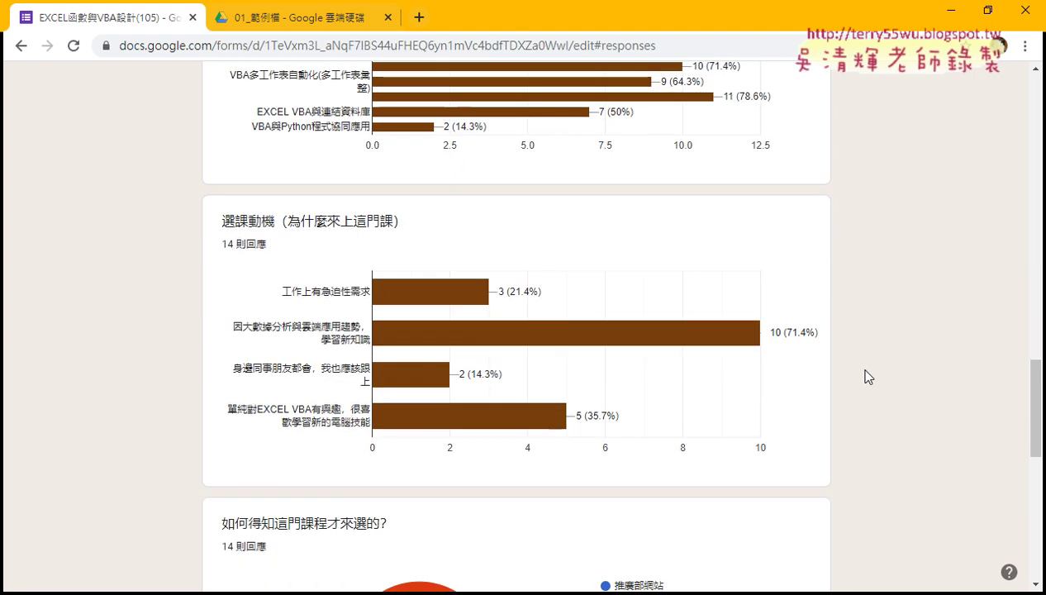
{"action": "mouse_move", "coordinate": [710, 332]}
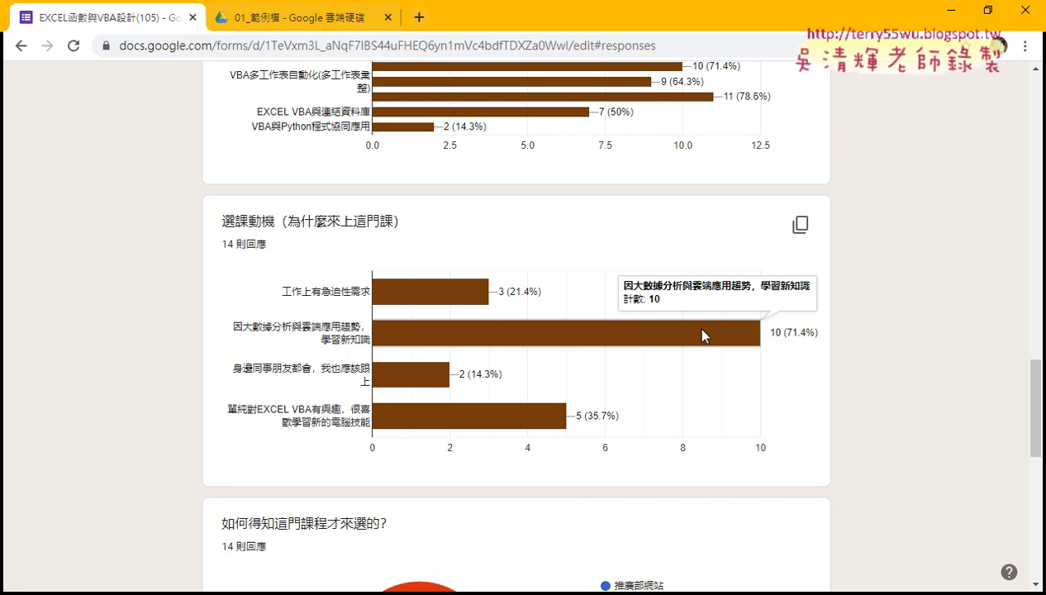
{"action": "mouse_move", "coordinate": [539, 423]}
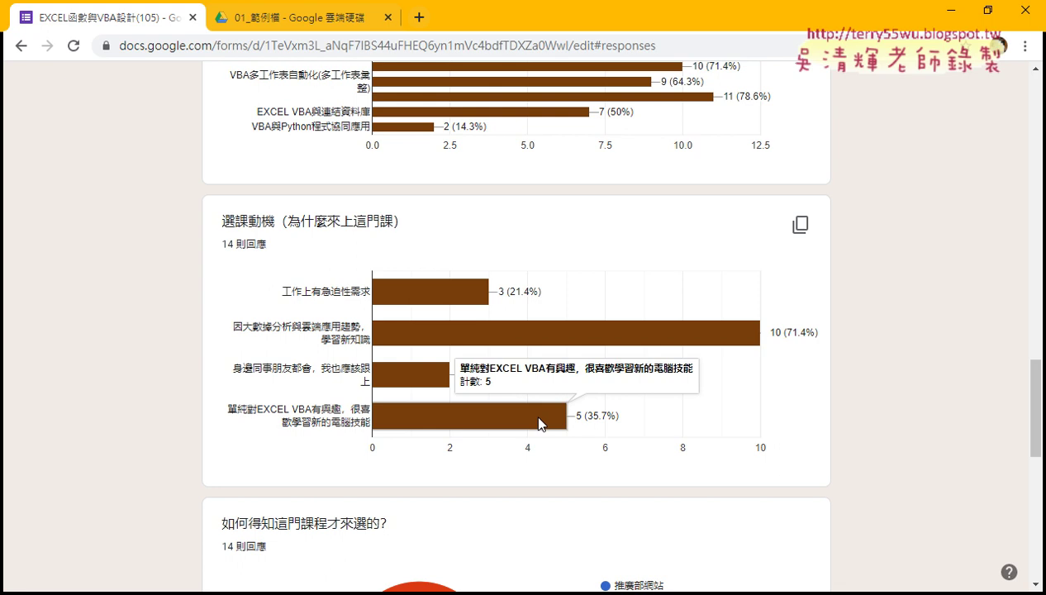
{"action": "scroll", "coordinate": [921, 374], "scroll_direction": "down", "scroll_amount": 1}
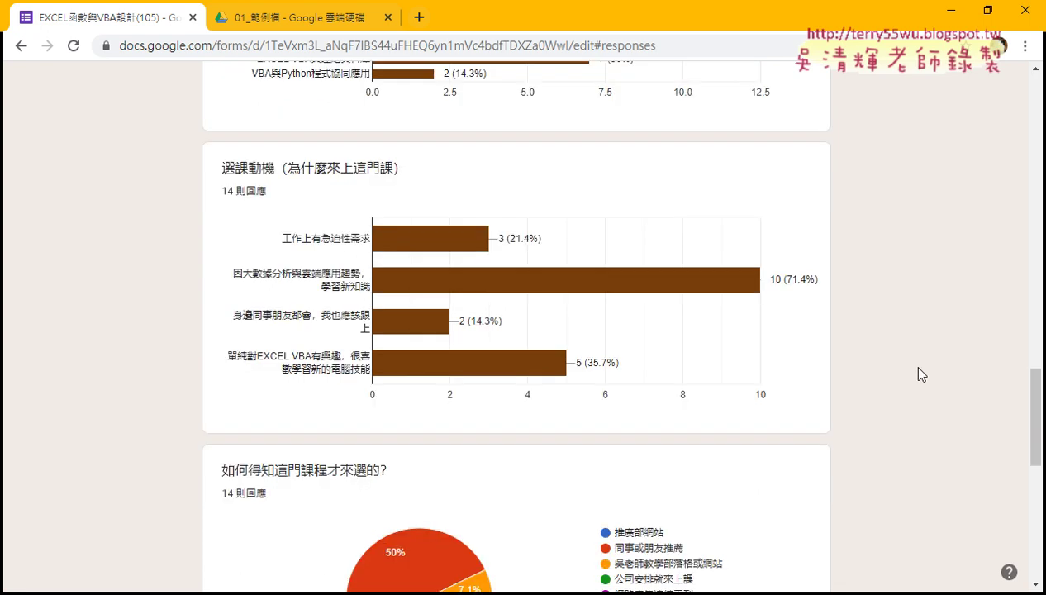
{"action": "scroll", "coordinate": [918, 374], "scroll_direction": "down", "scroll_amount": 3}
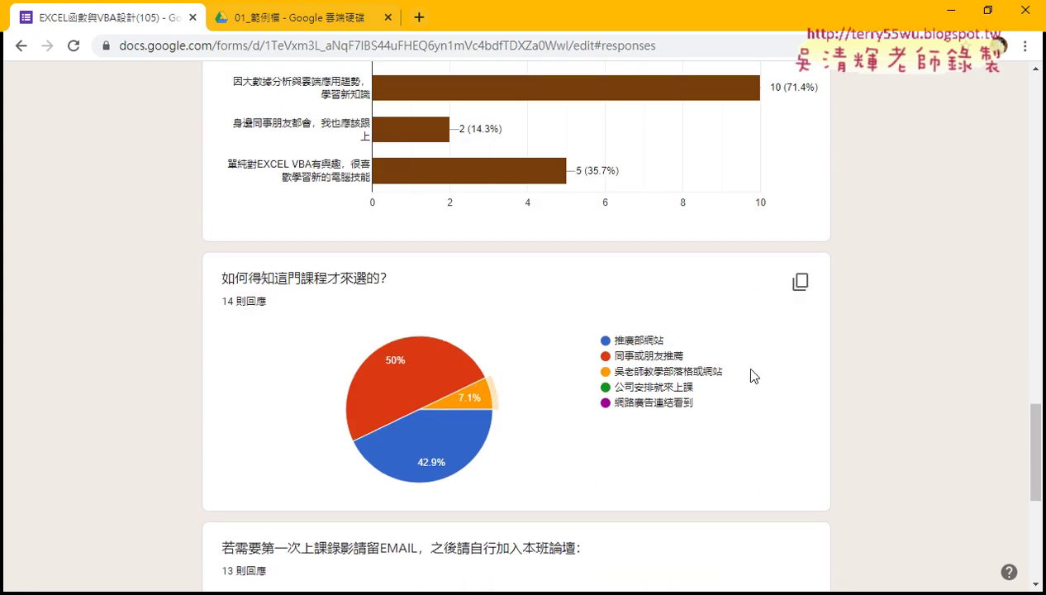
In the Drive tab, go back up to the EXCEL VBA與資料庫雲端設計(初階)(111) course folder.
{"action": "mouse_move", "coordinate": [412, 367]}
{"action": "left_click", "coordinate": [300, 18]}
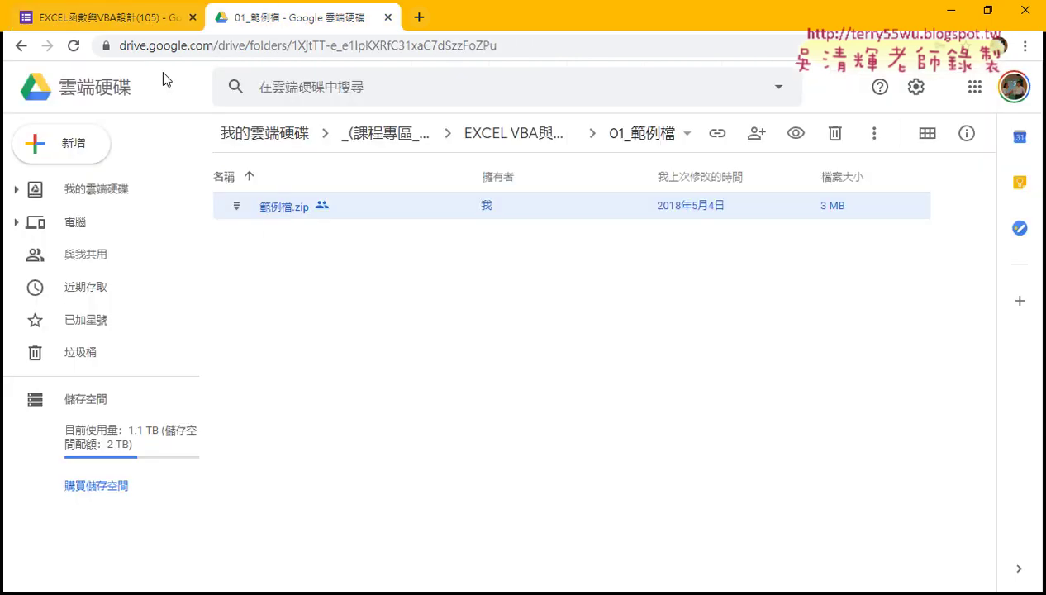
{"action": "left_click", "coordinate": [22, 47]}
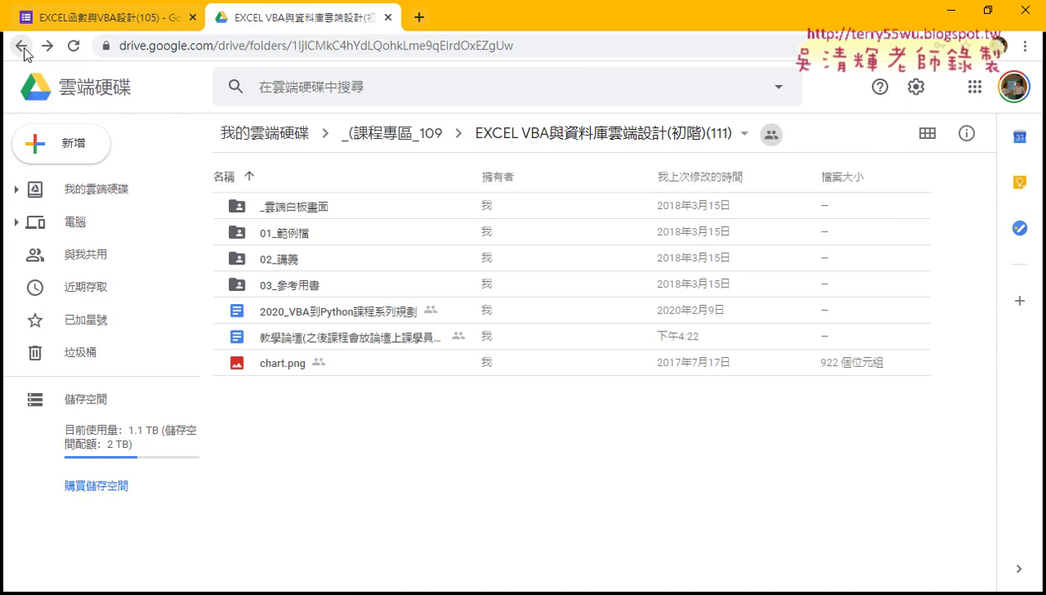
{"action": "left_click", "coordinate": [238, 43]}
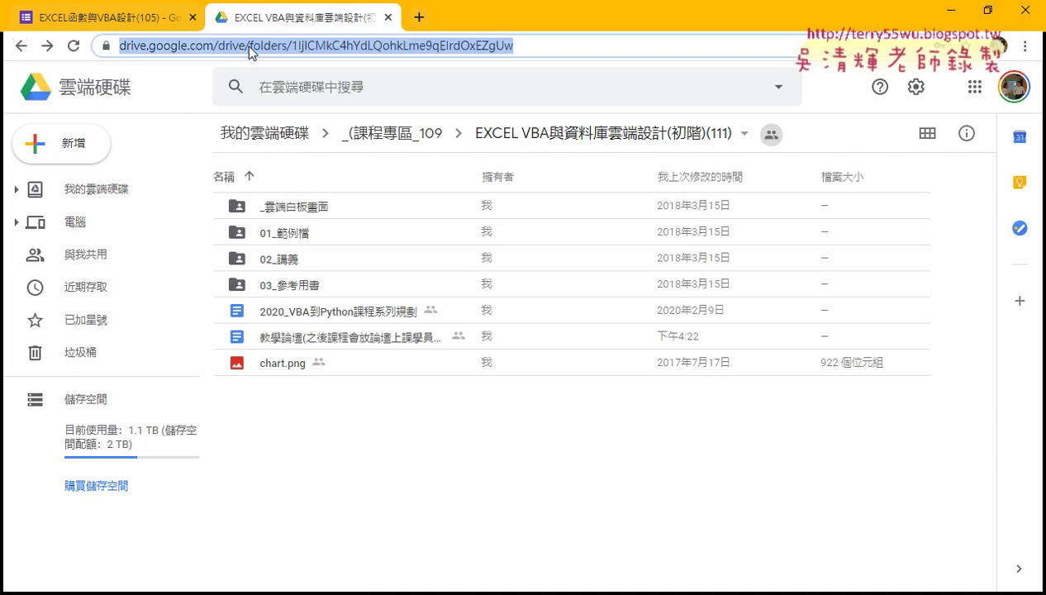
{"action": "type", "text": "gg"}
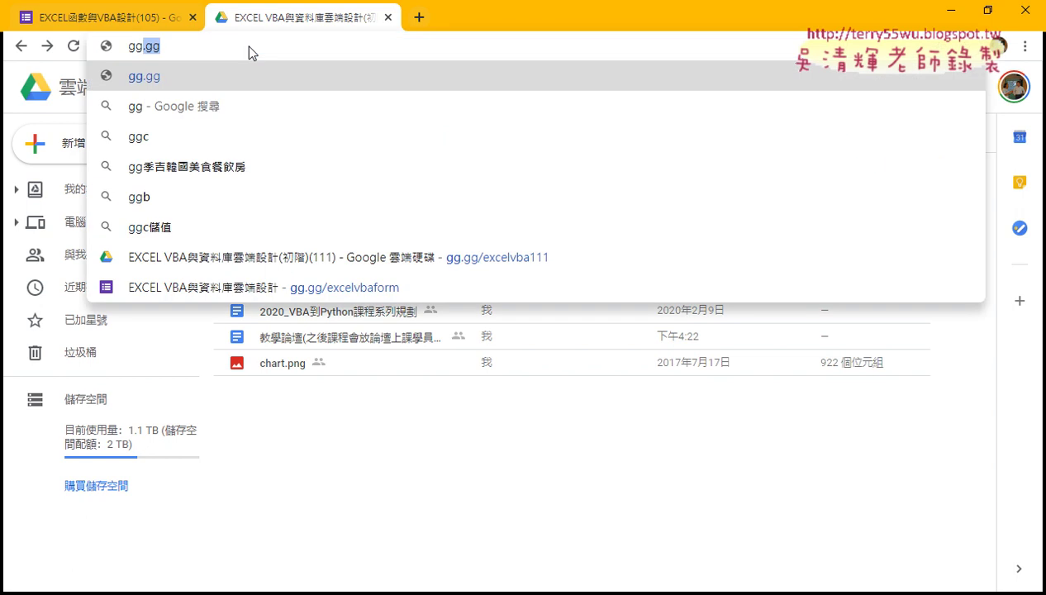
{"action": "type", "text": ".gg/"}
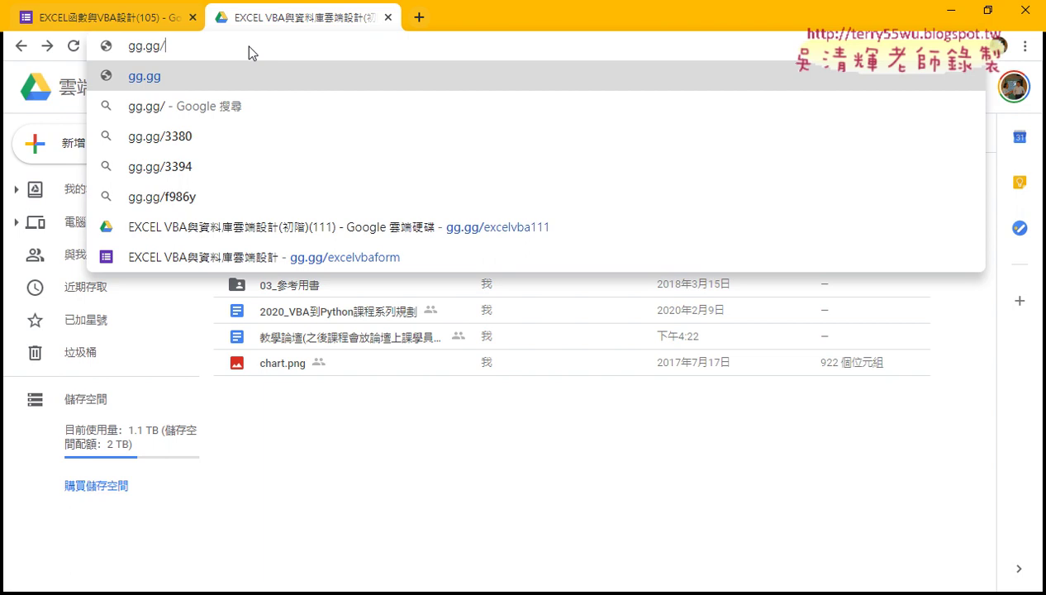
{"action": "key", "text": "Down"}
{"action": "key", "text": "Down"}
{"action": "key", "text": "Down"}
{"action": "key", "text": "Return"}
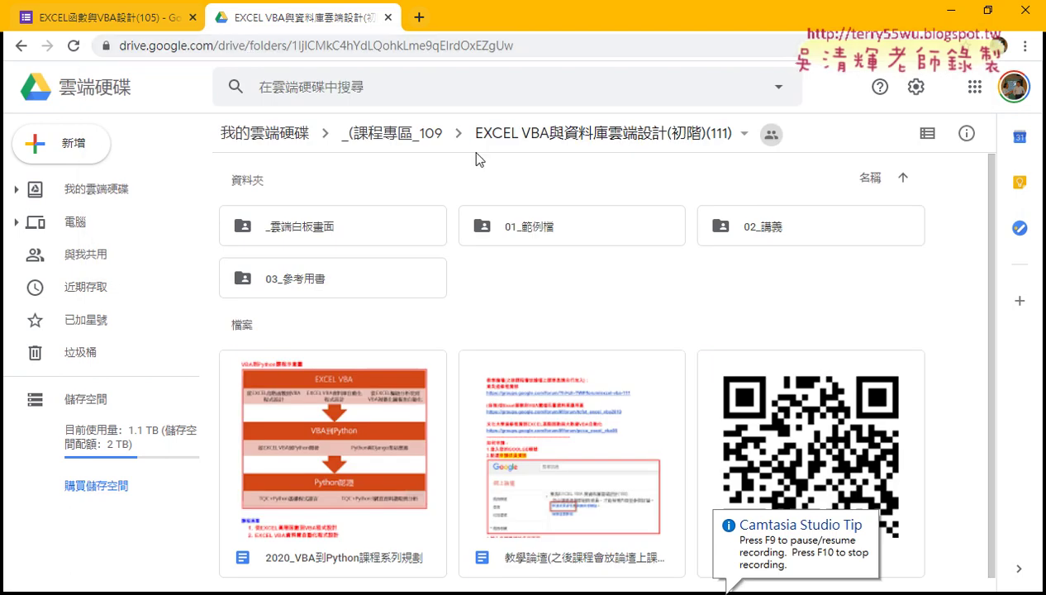
Open the 01_範例檔 folder and download 範例檔.zip.
{"action": "left_click", "coordinate": [537, 239]}
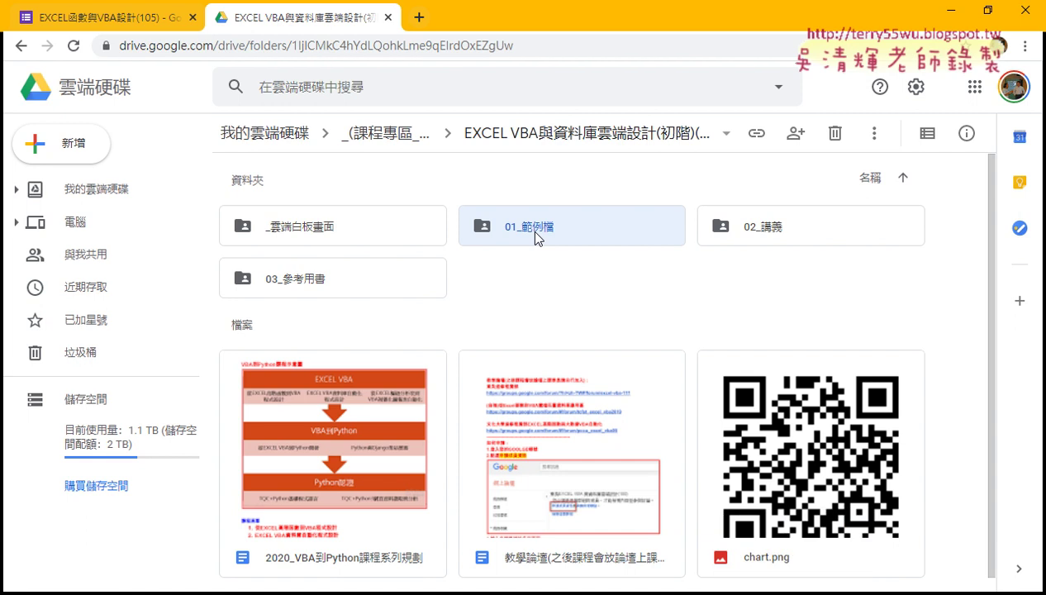
{"action": "double_click", "coordinate": [535, 236]}
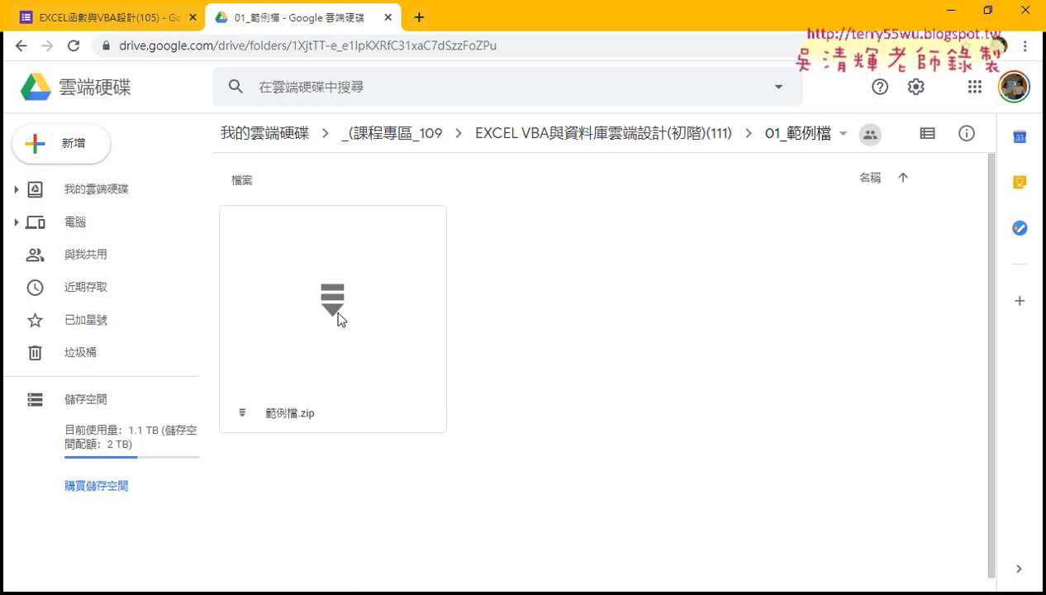
{"action": "right_click", "coordinate": [338, 252]}
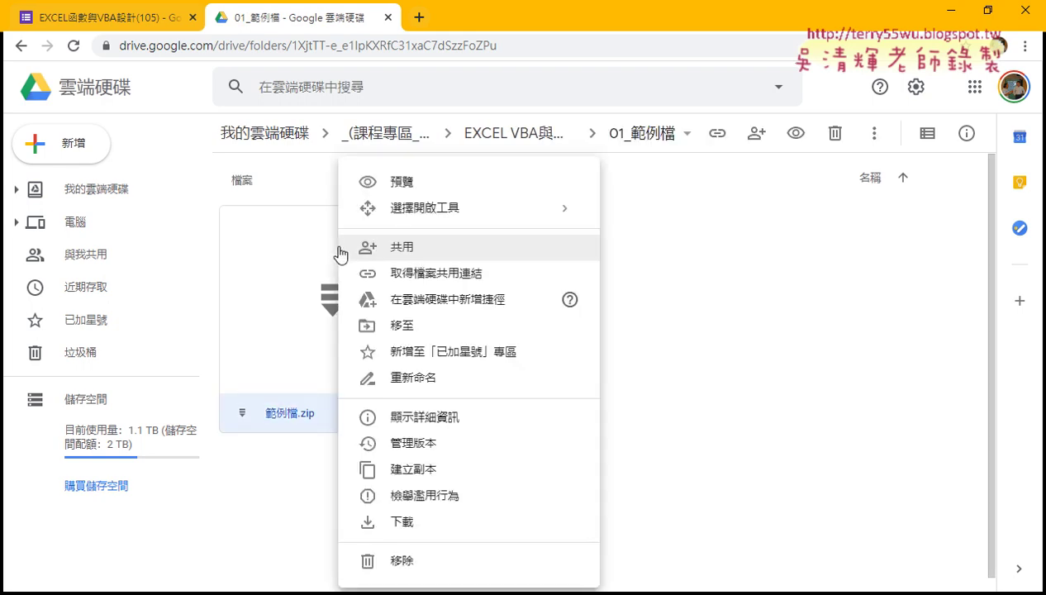
{"action": "left_click", "coordinate": [406, 522]}
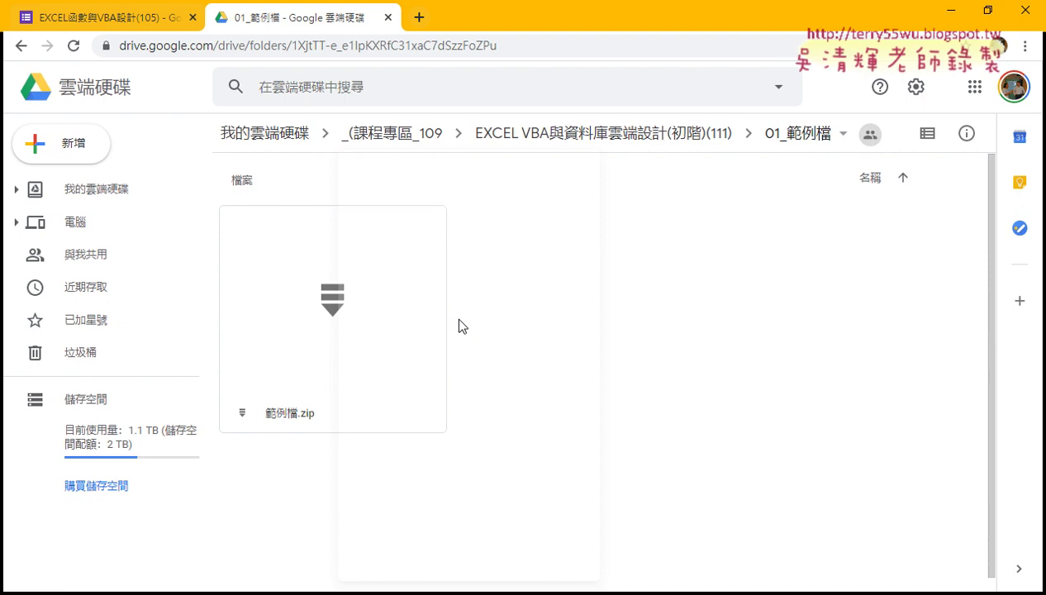
Download 範例檔.zip from its preview and show it in the Downloads folder.
{"action": "double_click", "coordinate": [361, 270]}
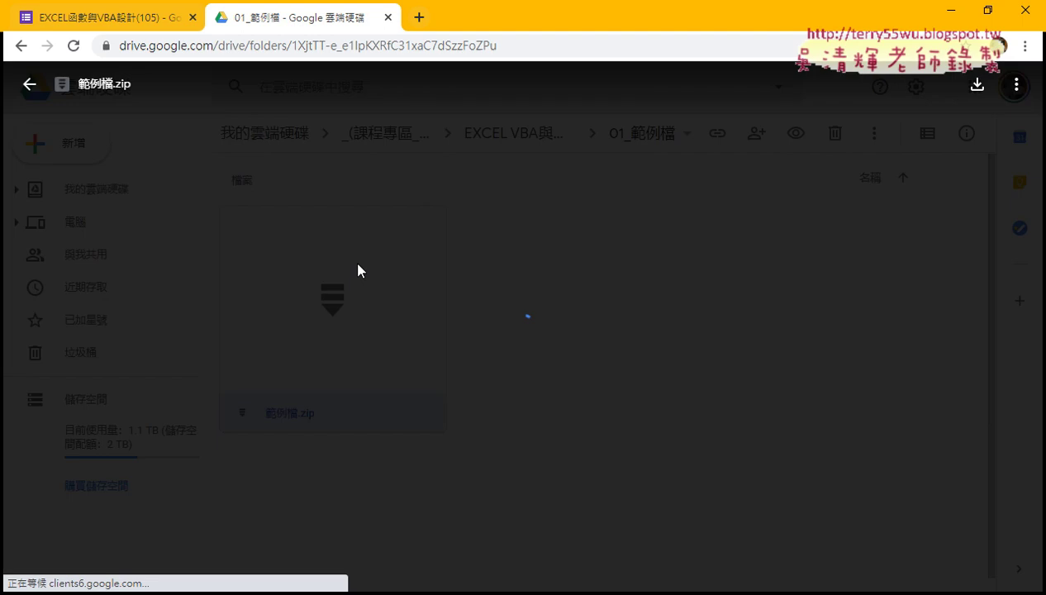
{"action": "left_click", "coordinate": [978, 92]}
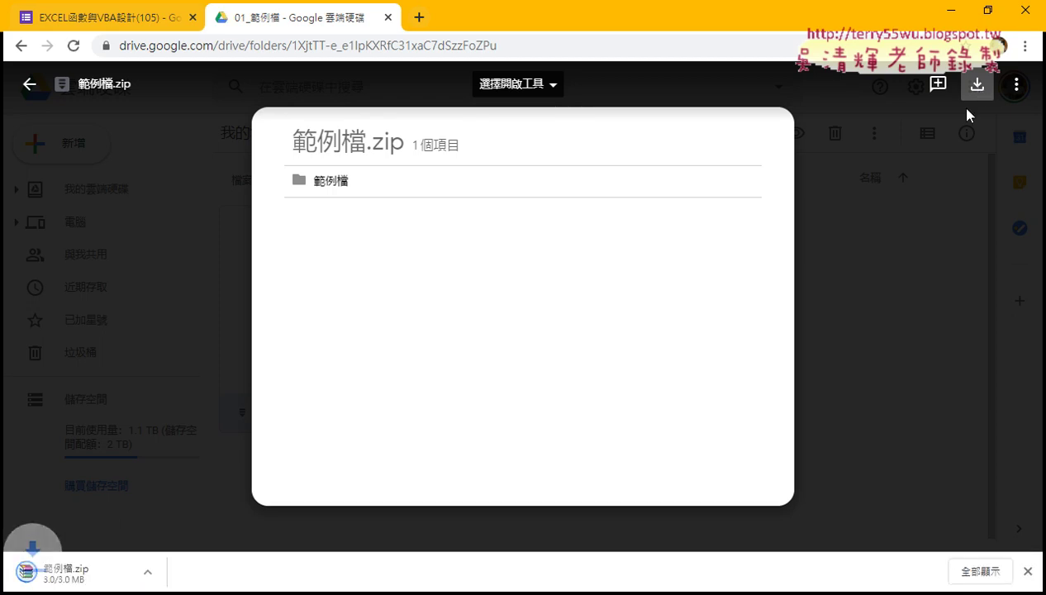
{"action": "left_click", "coordinate": [172, 572]}
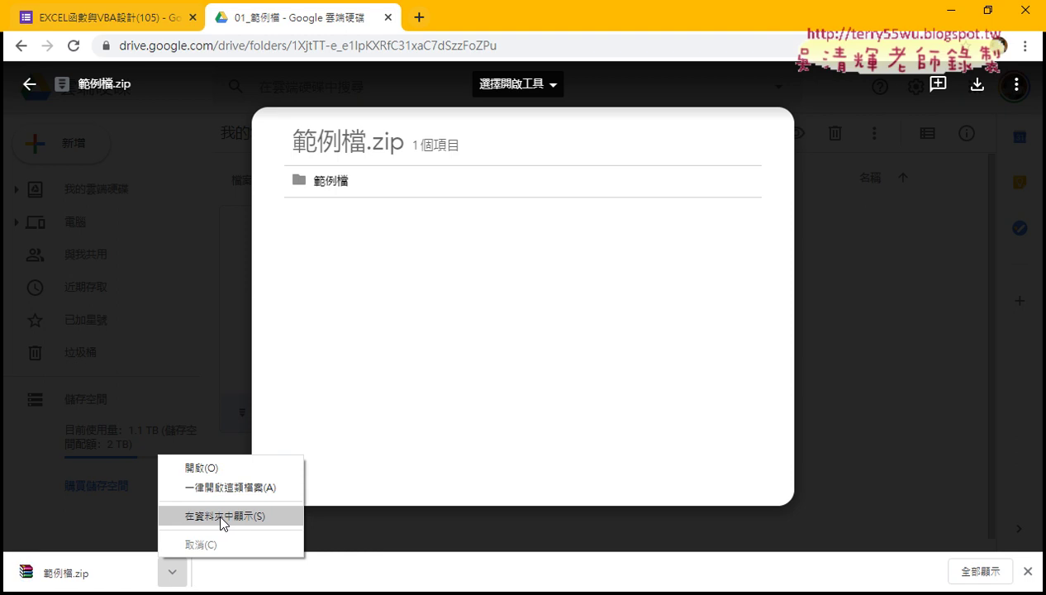
{"action": "left_click", "coordinate": [220, 517]}
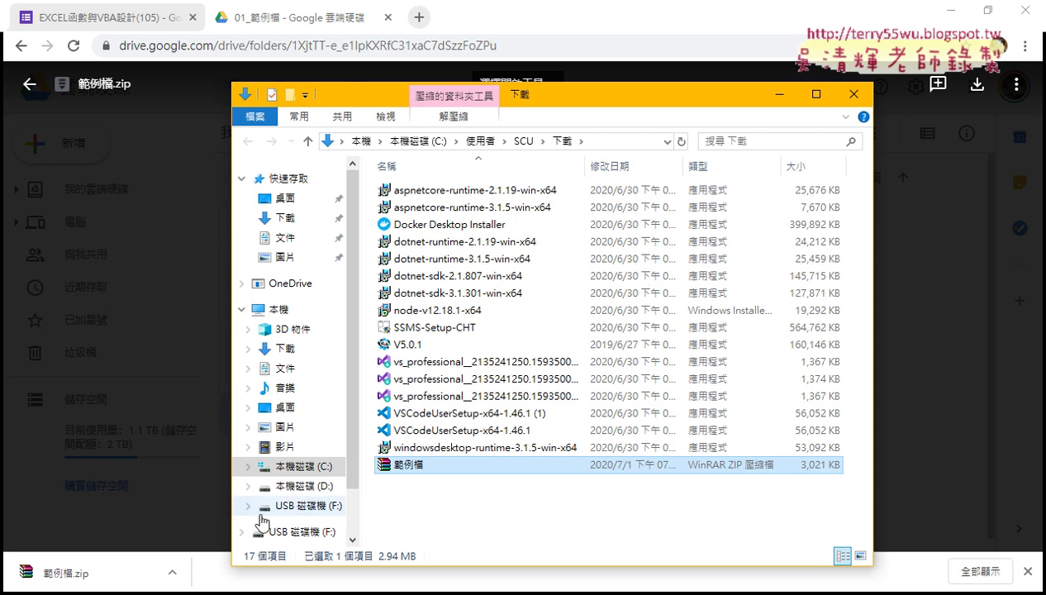
Extract the 範例檔 zip into Downloads, annotating how the zip maps to the new 範例檔 folder.
{"action": "right_click", "coordinate": [420, 475]}
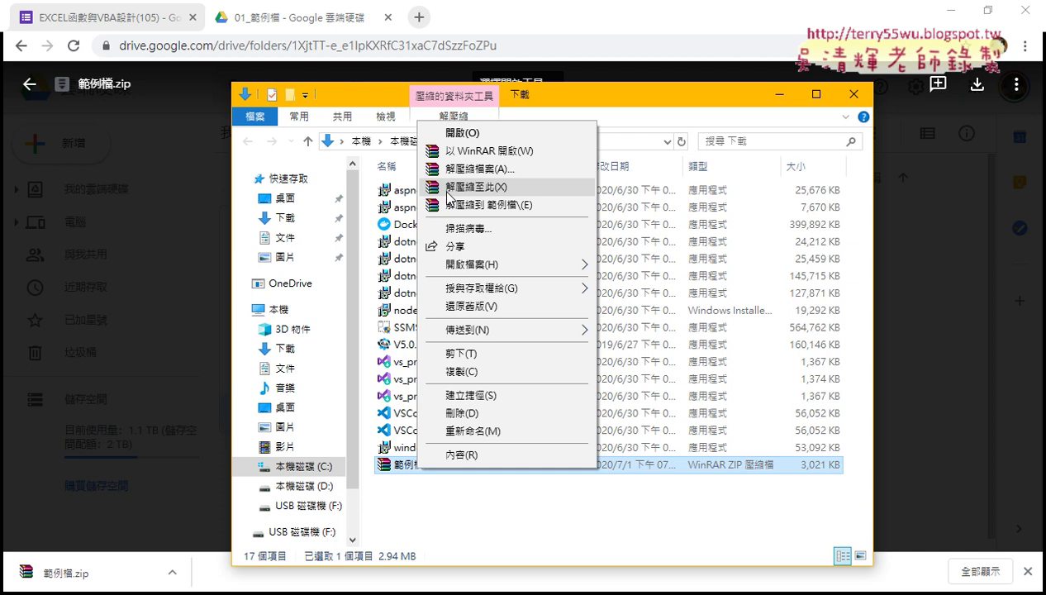
{"action": "left_click", "coordinate": [448, 197]}
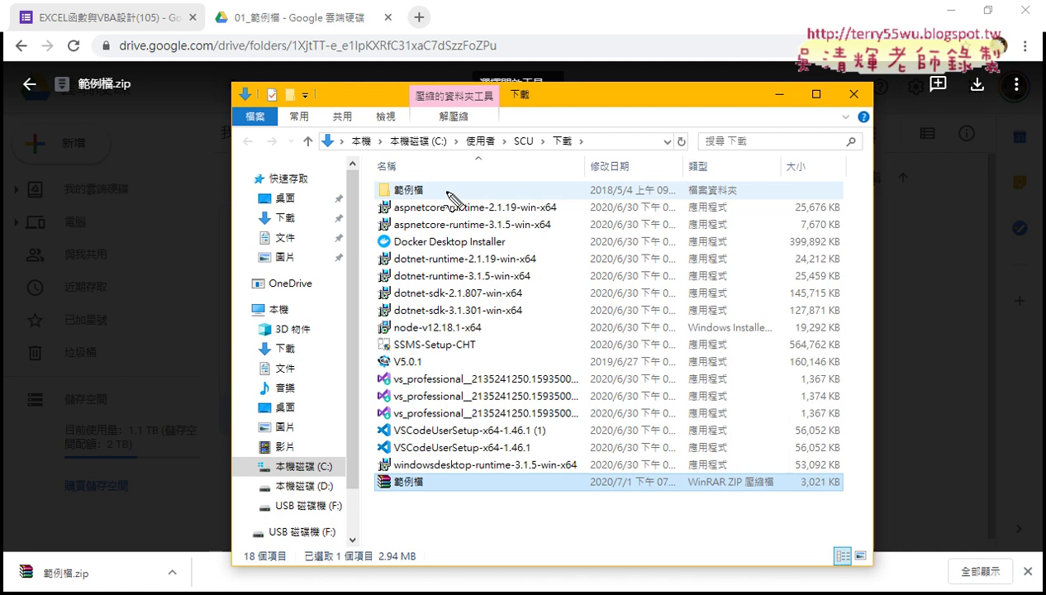
{"action": "left_click_drag", "start_coordinate": [442, 464], "coordinate": [401, 506]}
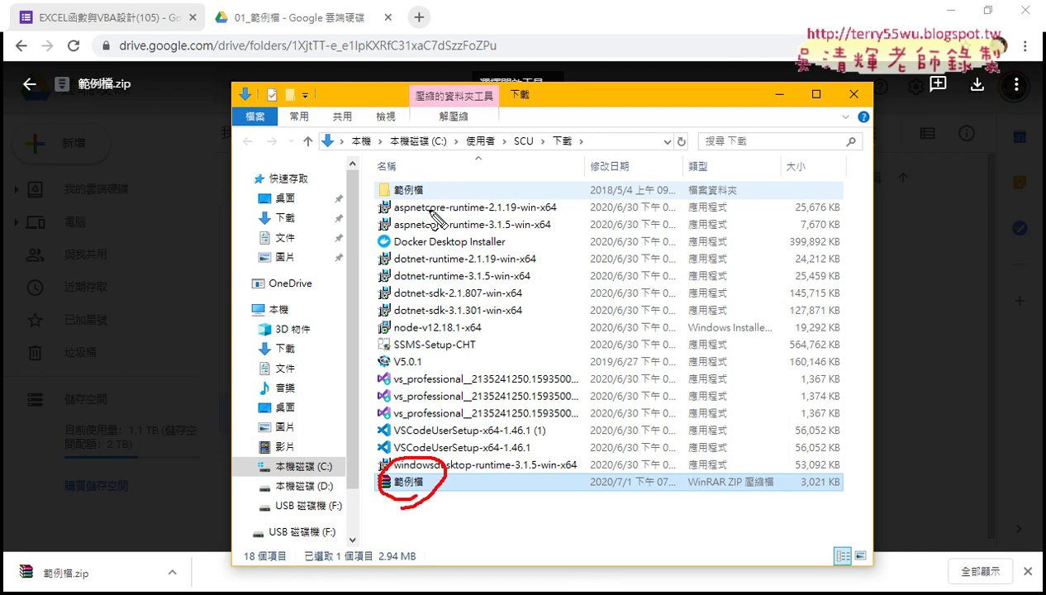
{"action": "left_click_drag", "start_coordinate": [432, 213], "coordinate": [421, 206]}
{"action": "mouse_move", "coordinate": [463, 469]}
{"action": "left_mouse_down"}
{"action": "mouse_move", "coordinate": [420, 239]}
{"action": "mouse_move", "coordinate": [445, 241]}
{"action": "left_mouse_up"}
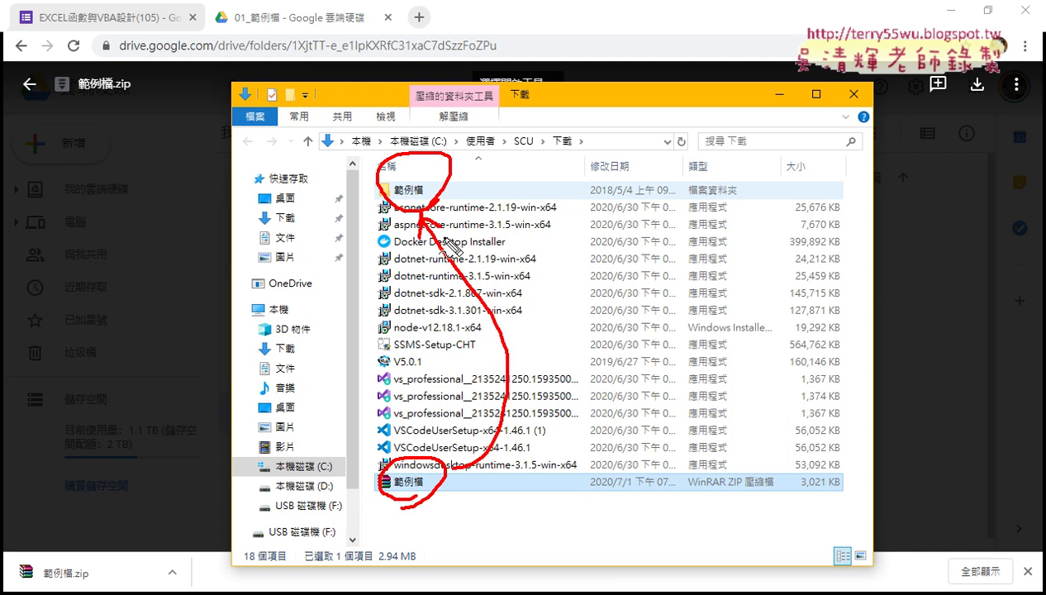
{"action": "key", "text": "Escape"}
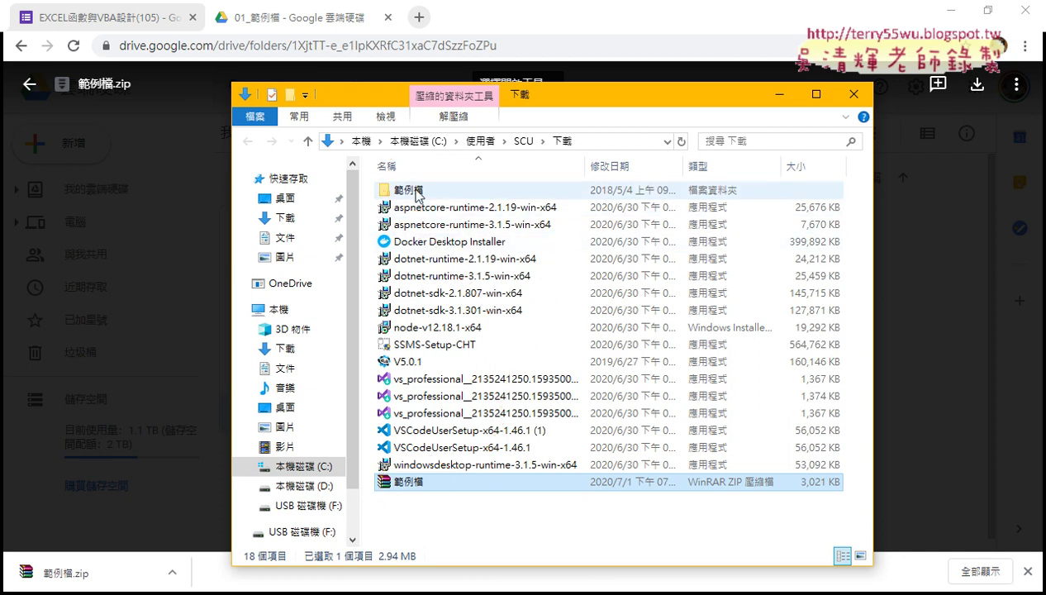
Go into 範例檔 > 01文字與資料函數 and open the 01文字與資料函數 workbook in Excel.
{"action": "double_click", "coordinate": [417, 191]}
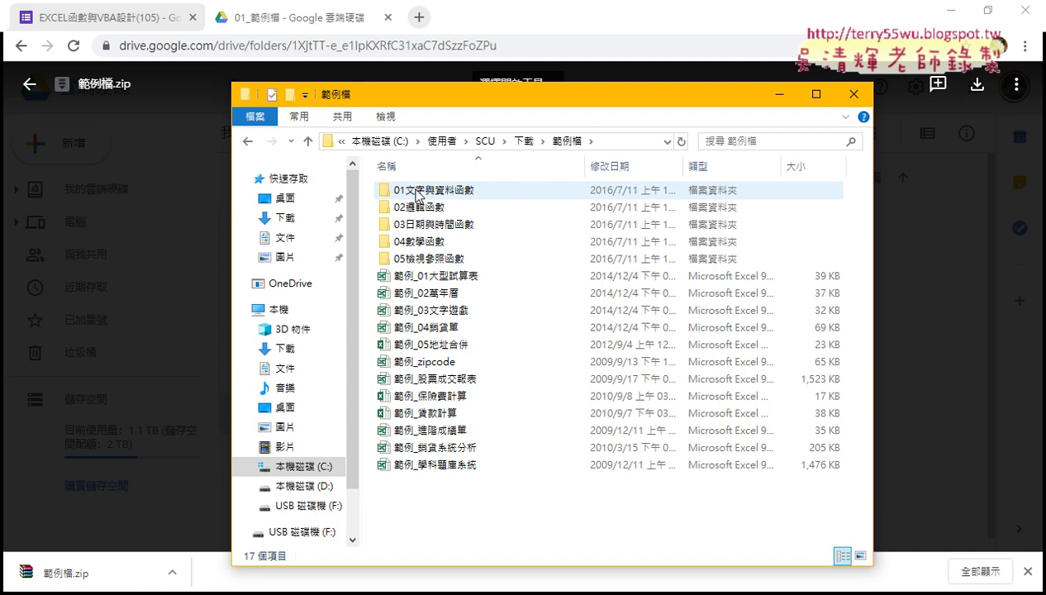
{"action": "double_click", "coordinate": [419, 192]}
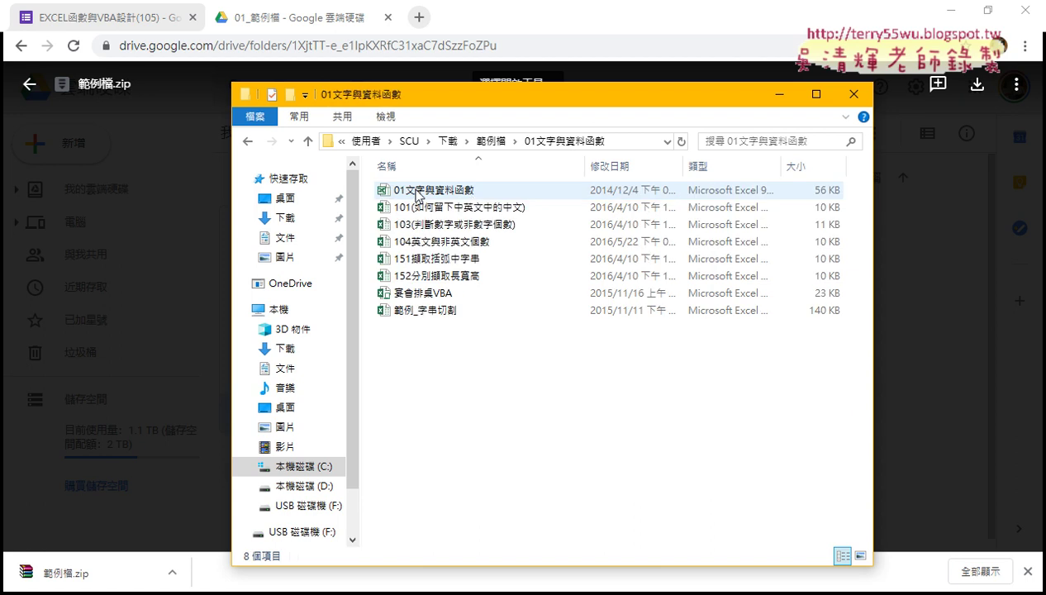
{"action": "left_click", "coordinate": [475, 192]}
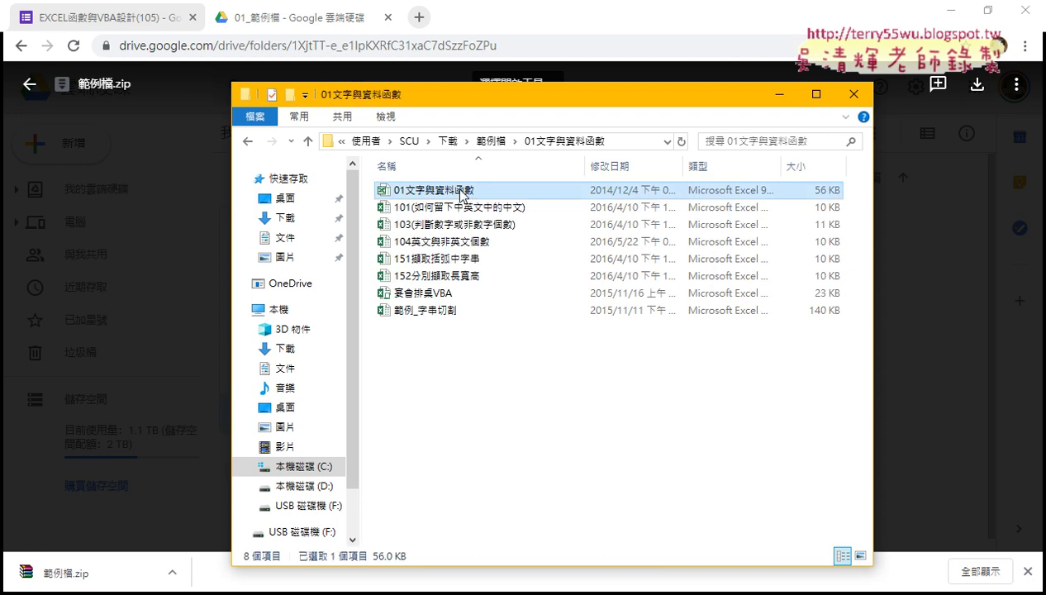
{"action": "double_click", "coordinate": [460, 191]}
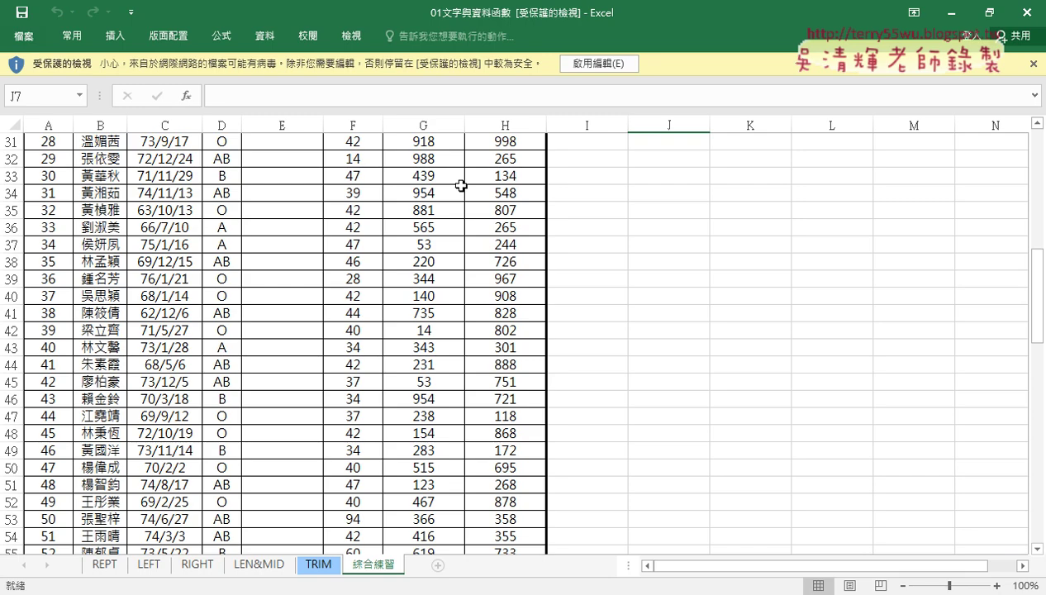
{"action": "left_click", "coordinate": [579, 65]}
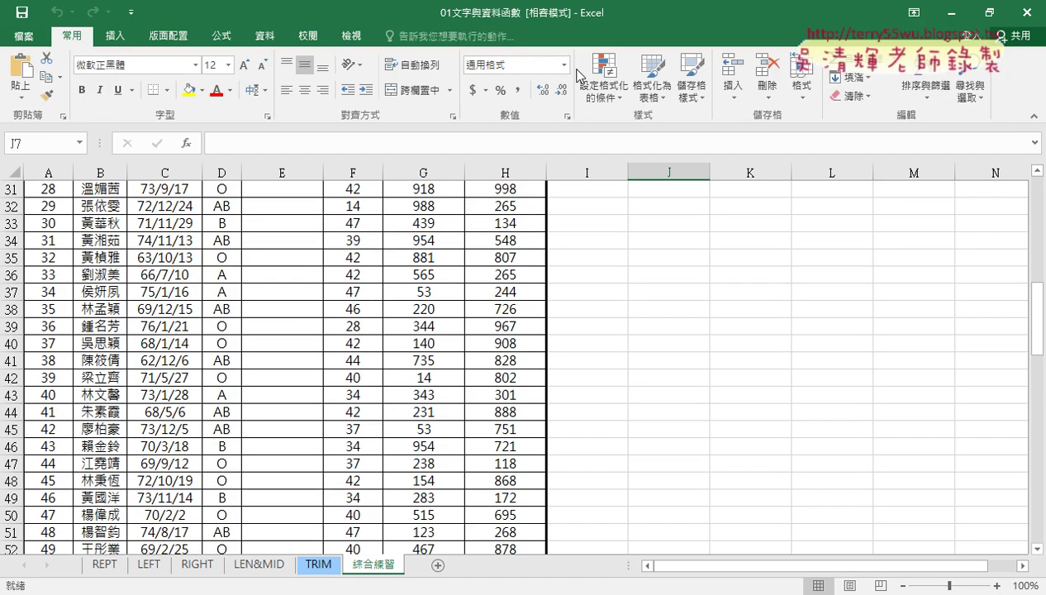
{"action": "scroll", "coordinate": [532, 248], "scroll_direction": "up", "scroll_amount": 4}
{"action": "scroll", "coordinate": [534, 257], "scroll_direction": "up", "scroll_amount": 6}
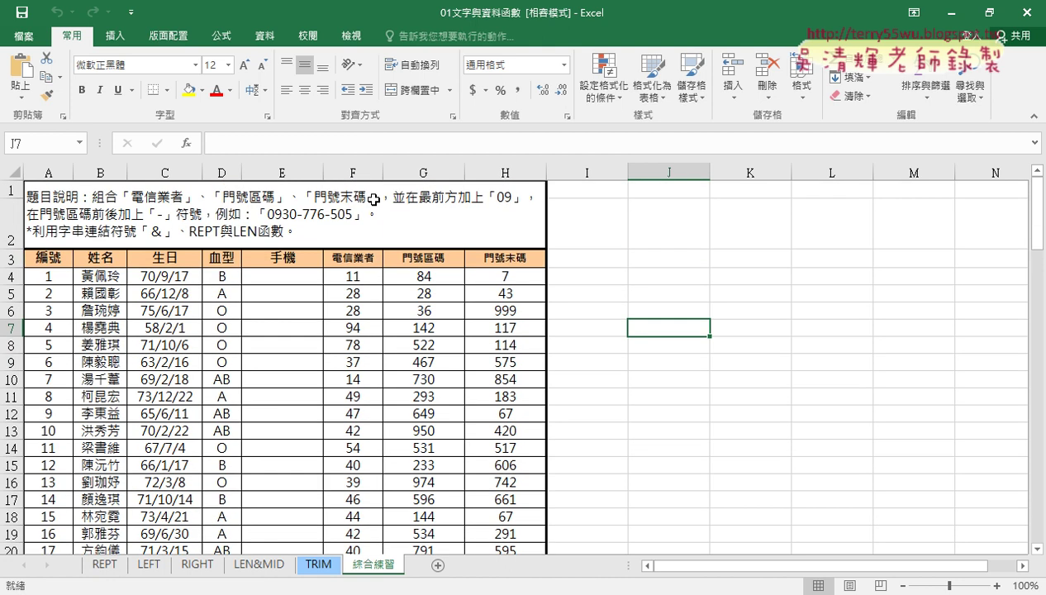
{"action": "left_click_drag", "start_coordinate": [322, 172], "coordinate": [368, 173]}
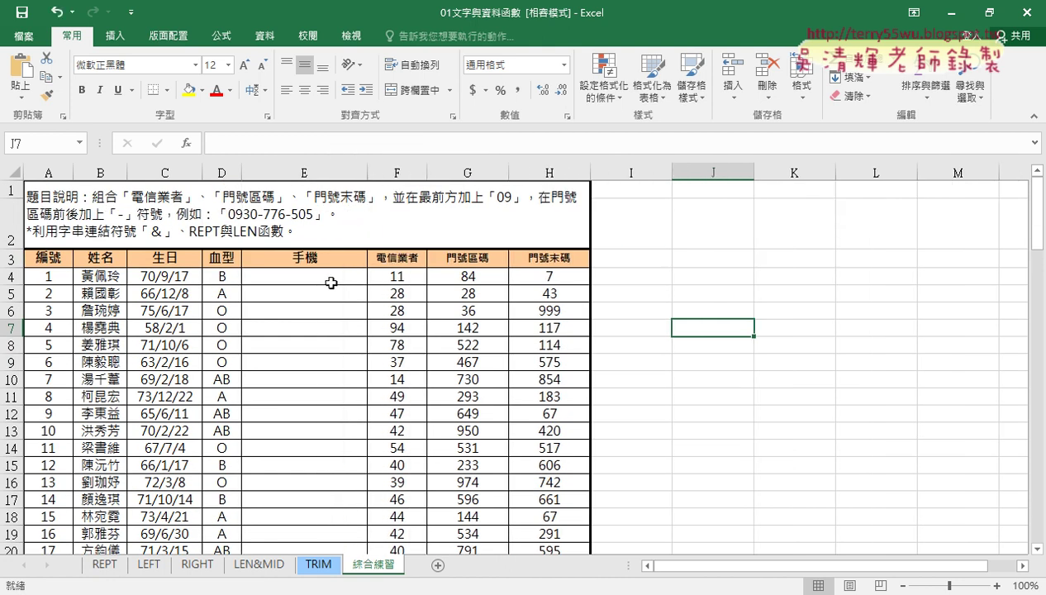
{"action": "left_click", "coordinate": [328, 276]}
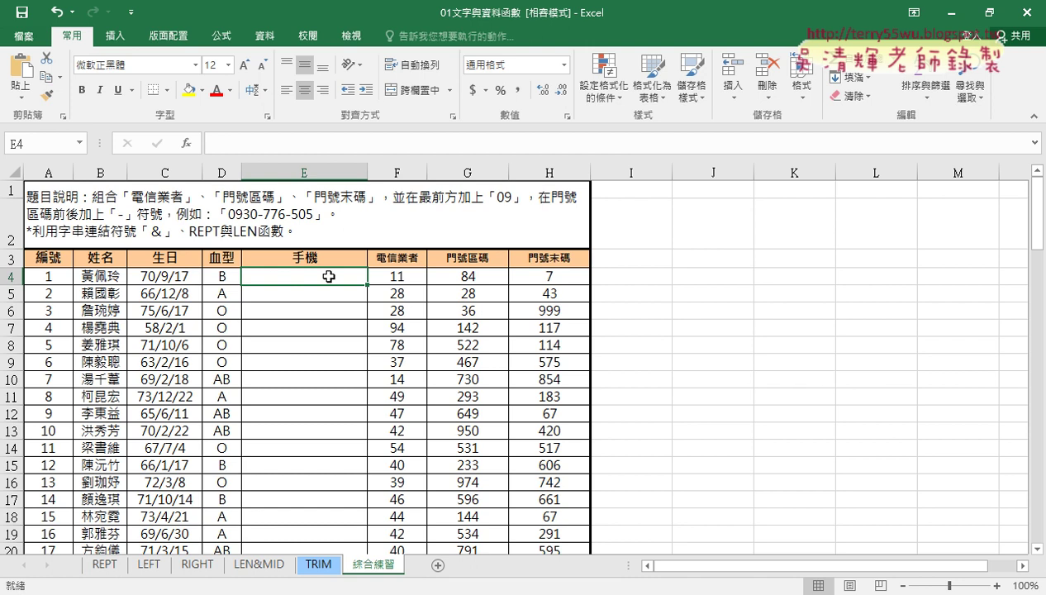
{"action": "left_click_drag", "start_coordinate": [393, 276], "coordinate": [541, 276]}
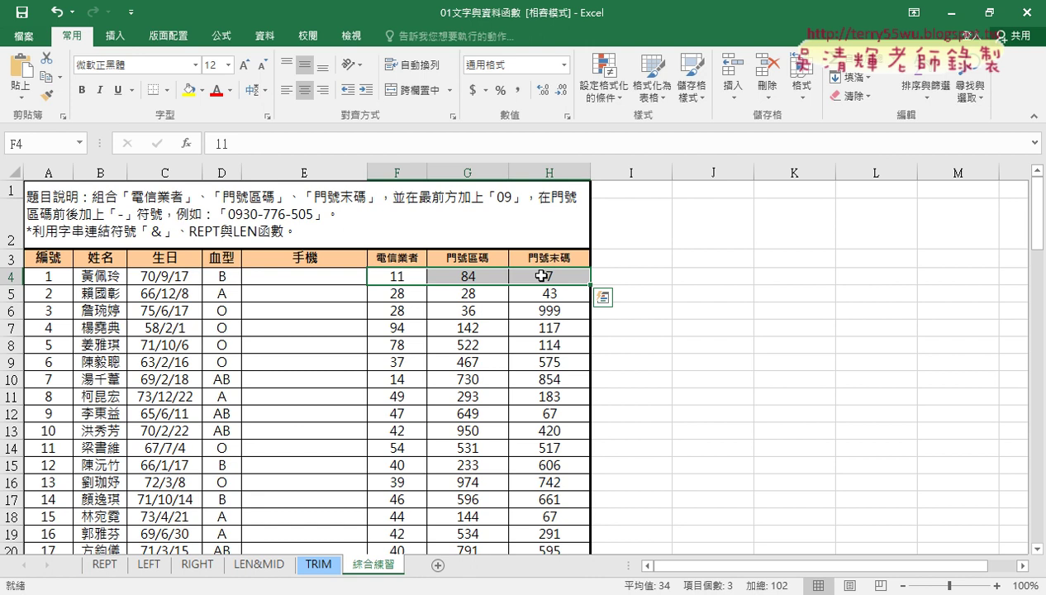
{"action": "left_click", "coordinate": [318, 280]}
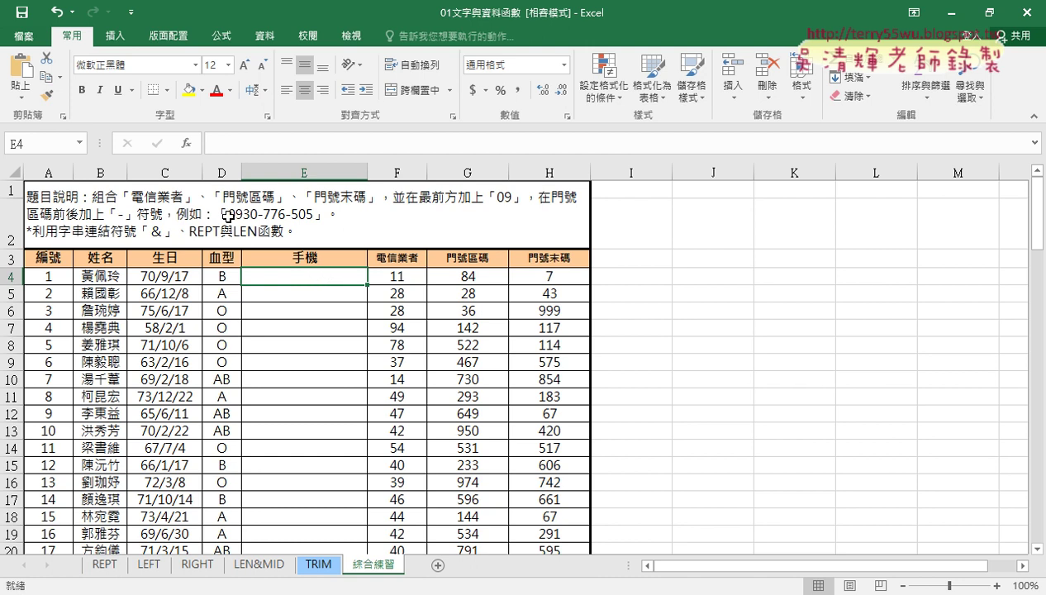
{"action": "left_click", "coordinate": [392, 273]}
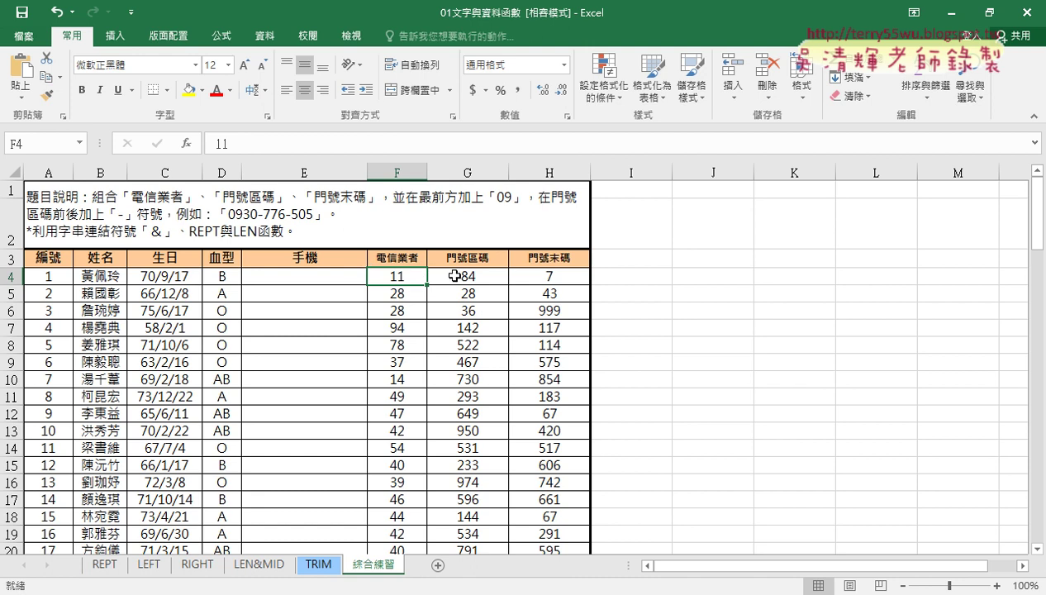
{"action": "left_click", "coordinate": [455, 276]}
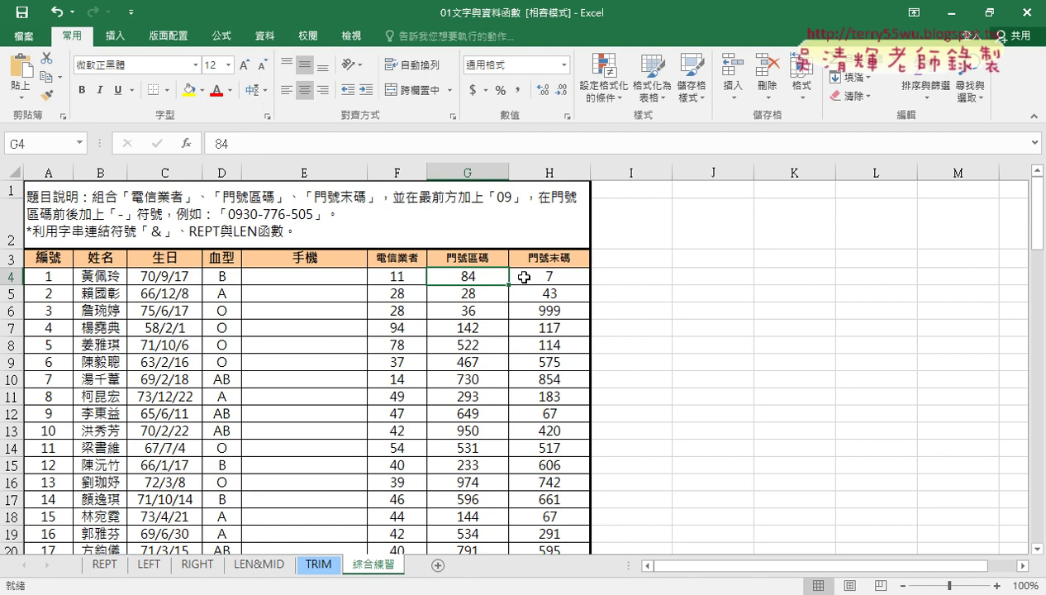
{"action": "left_click", "coordinate": [333, 280]}
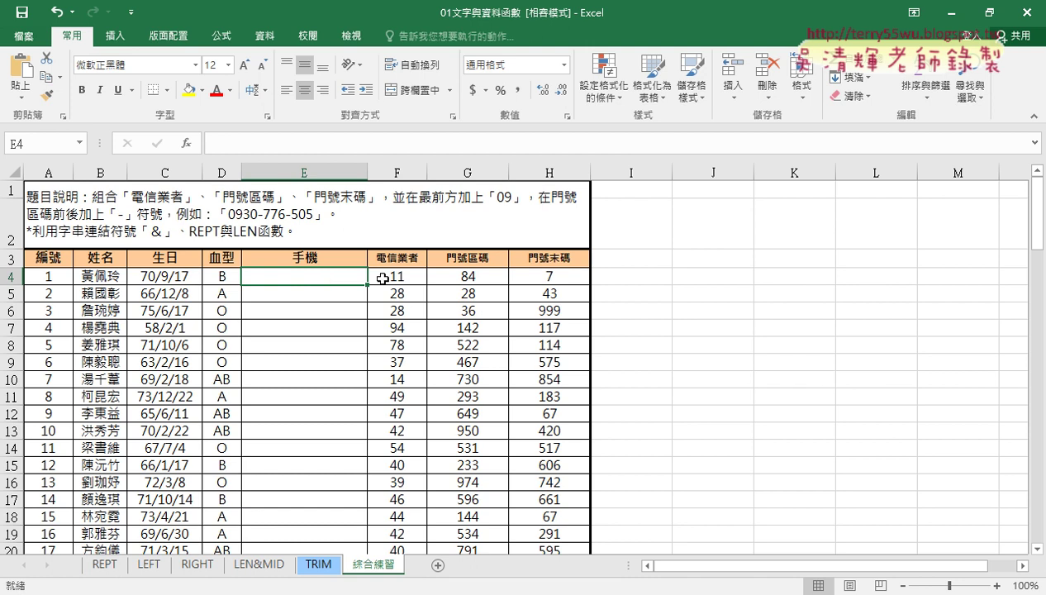
Select the phone-number parts in F4:H4, then return to cell E4.
{"action": "left_click_drag", "start_coordinate": [380, 277], "coordinate": [549, 278]}
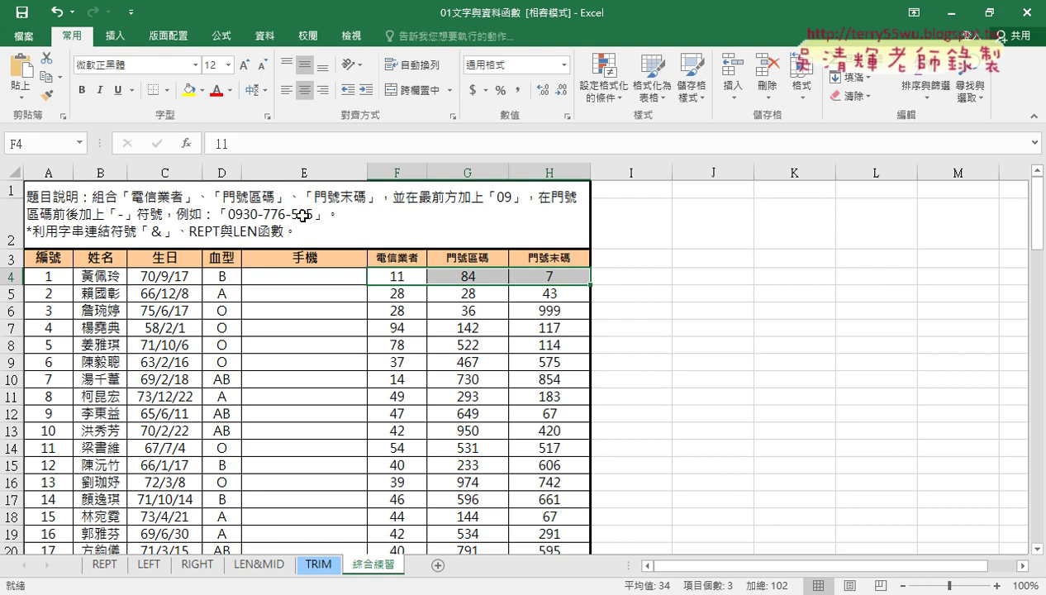
{"action": "left_click", "coordinate": [301, 285]}
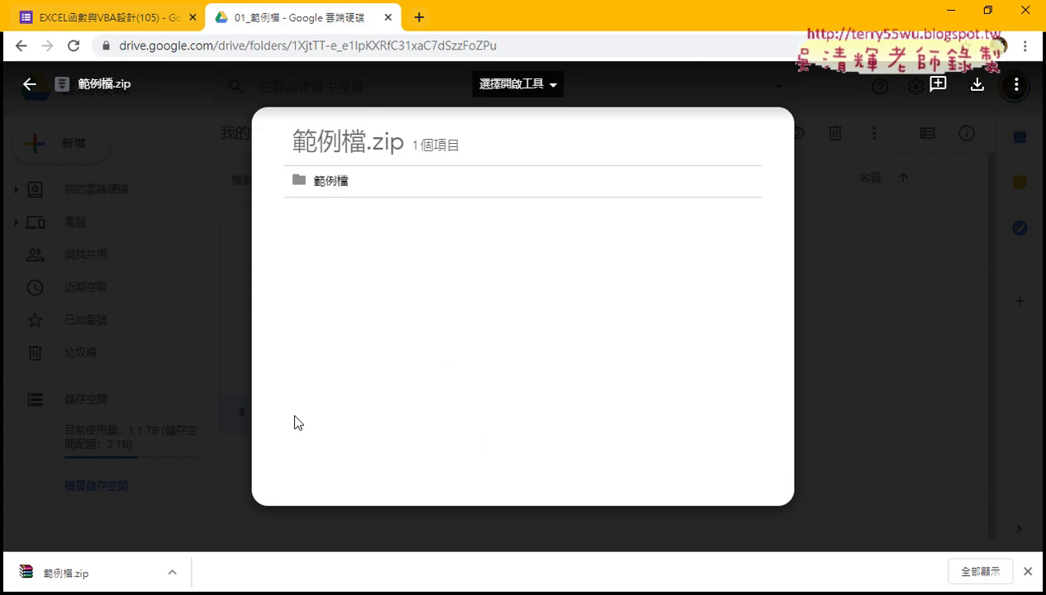
Close the zip preview and open the code docx from _雲端白板畫面 > 01_文字與資料函數.
{"action": "left_click", "coordinate": [31, 82]}
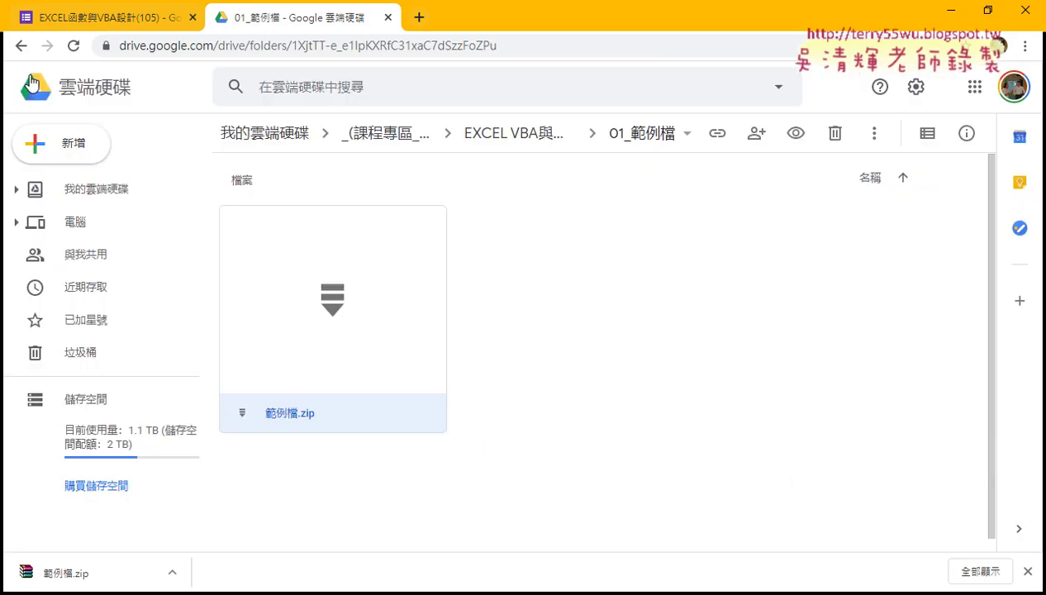
{"action": "left_click", "coordinate": [21, 48]}
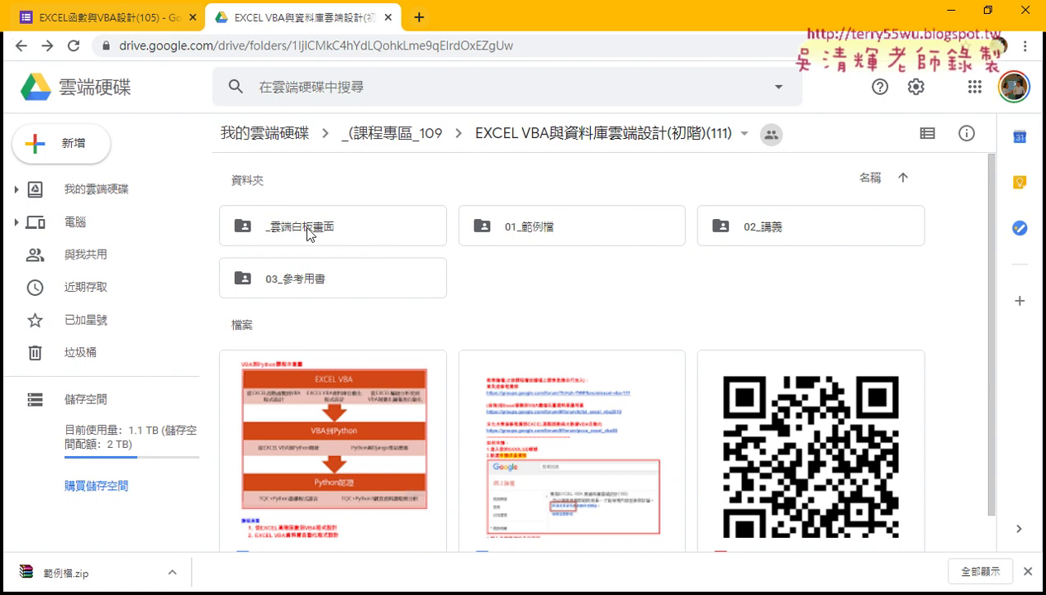
{"action": "double_click", "coordinate": [307, 235]}
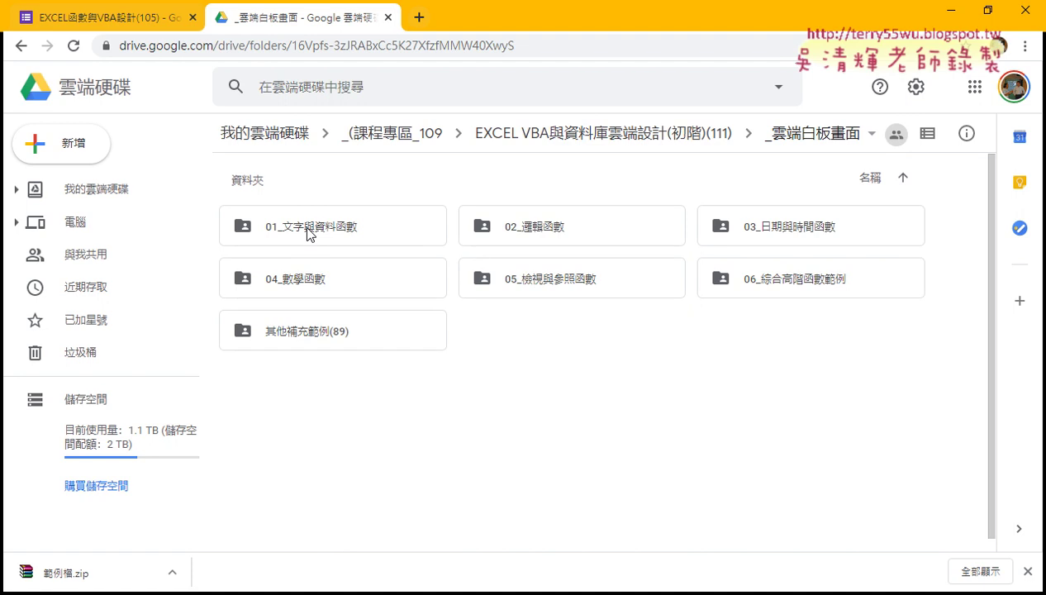
{"action": "double_click", "coordinate": [307, 236]}
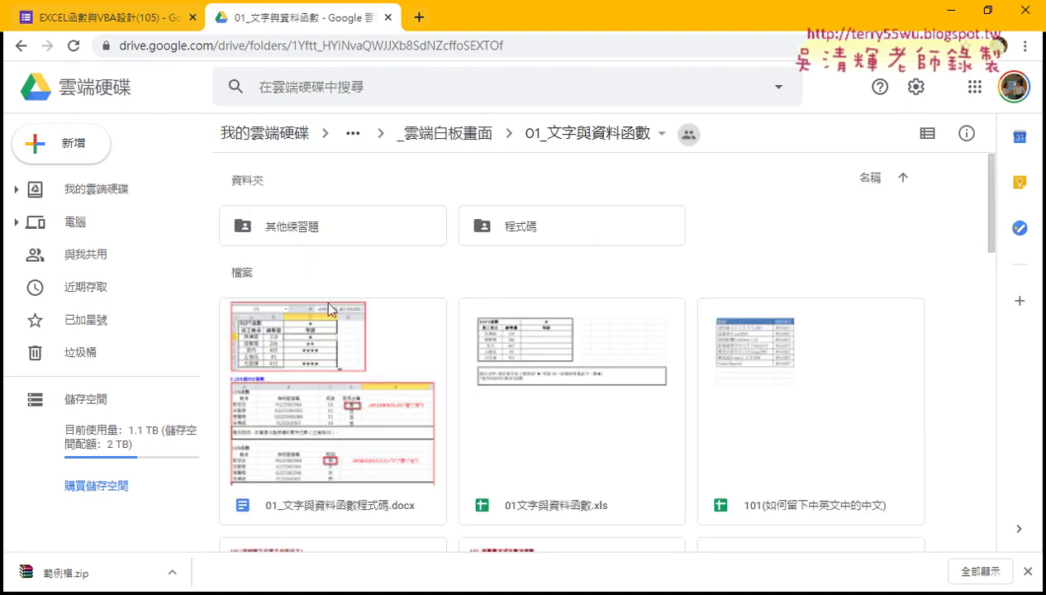
{"action": "left_click", "coordinate": [323, 419]}
{"action": "double_click", "coordinate": [323, 421]}
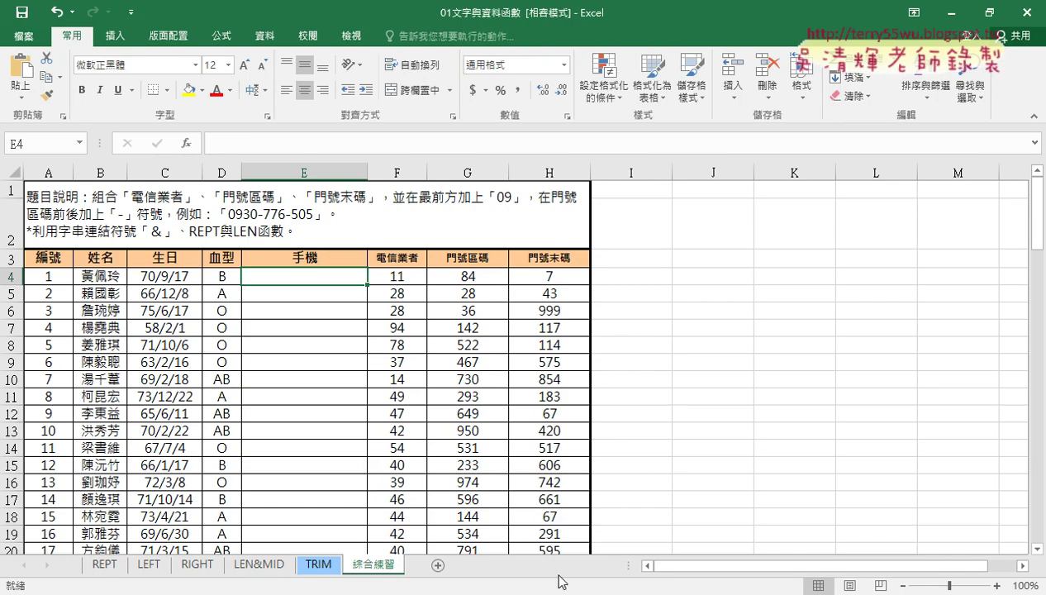
Switch to the REPT sheet, mark grade cells C3:C7, then select C3 beside the 158 sales figure.
{"action": "left_click", "coordinate": [103, 565]}
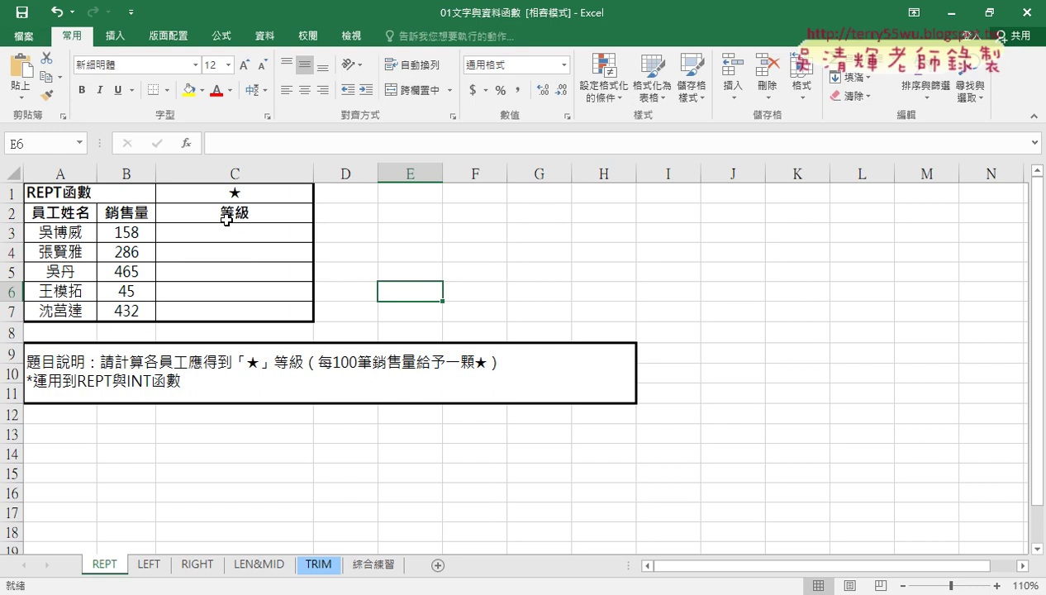
{"action": "left_click_drag", "start_coordinate": [227, 233], "coordinate": [224, 318]}
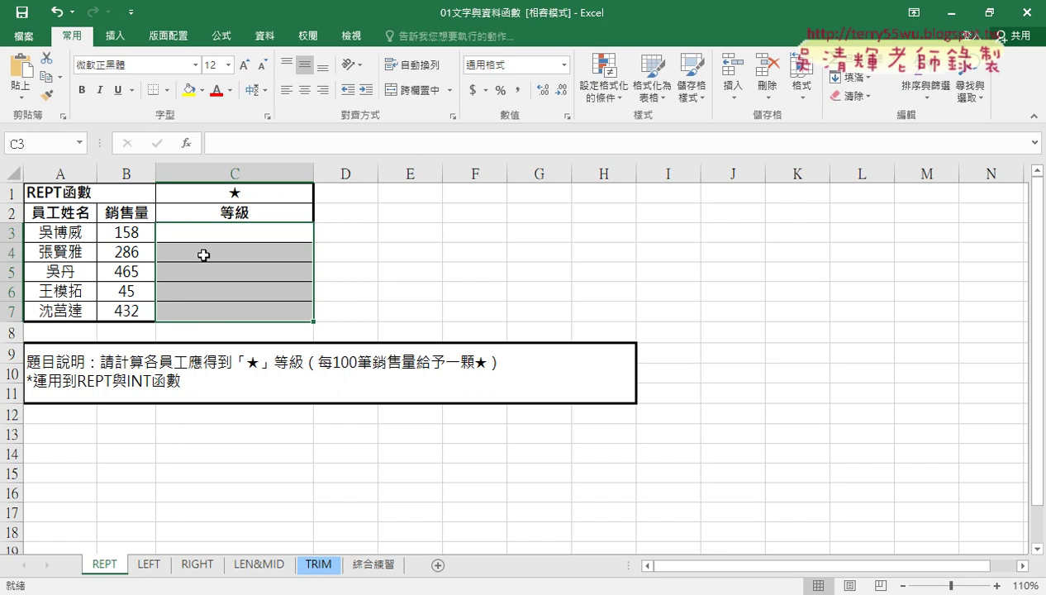
{"action": "left_click", "coordinate": [116, 231]}
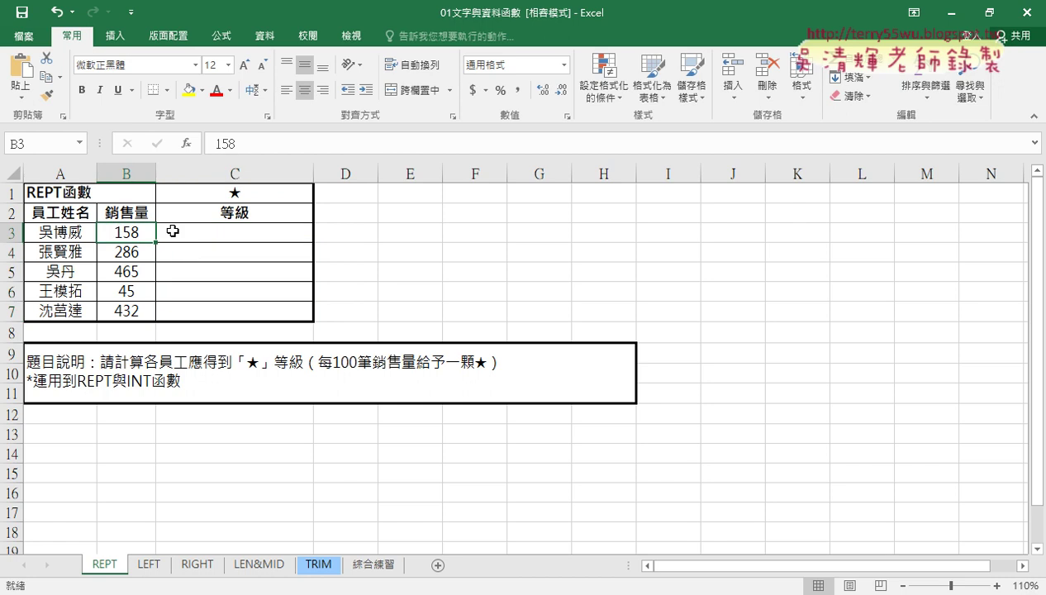
{"action": "left_click", "coordinate": [235, 233]}
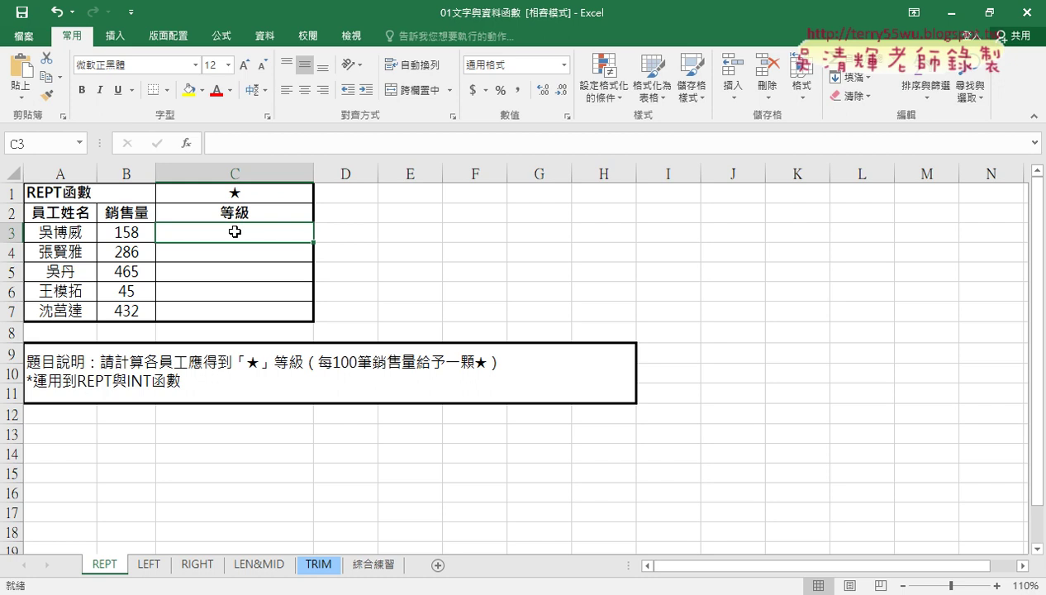
Copy the ★ from C1 to enter one star in C3 and two stars in C4.
{"action": "double_click", "coordinate": [234, 185]}
{"action": "double_click", "coordinate": [246, 193]}
{"action": "key", "text": "ctrl+c"}
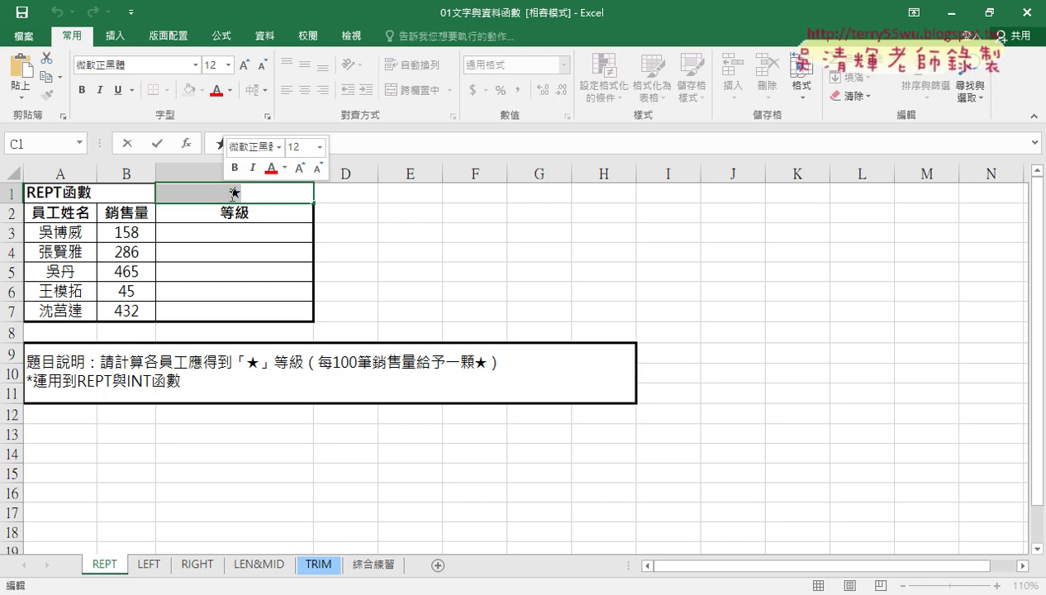
{"action": "left_click", "coordinate": [237, 227]}
{"action": "key", "text": "ctrl+v"}
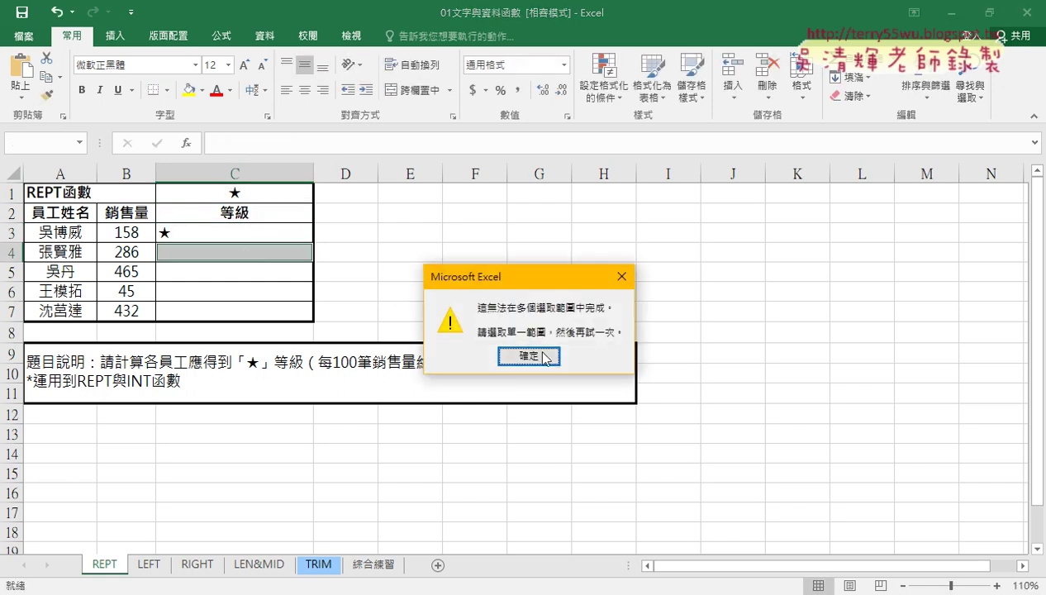
{"action": "left_click", "coordinate": [537, 356]}
{"action": "key", "text": "ctrl+v"}
{"action": "key", "text": "ctrl+v"}
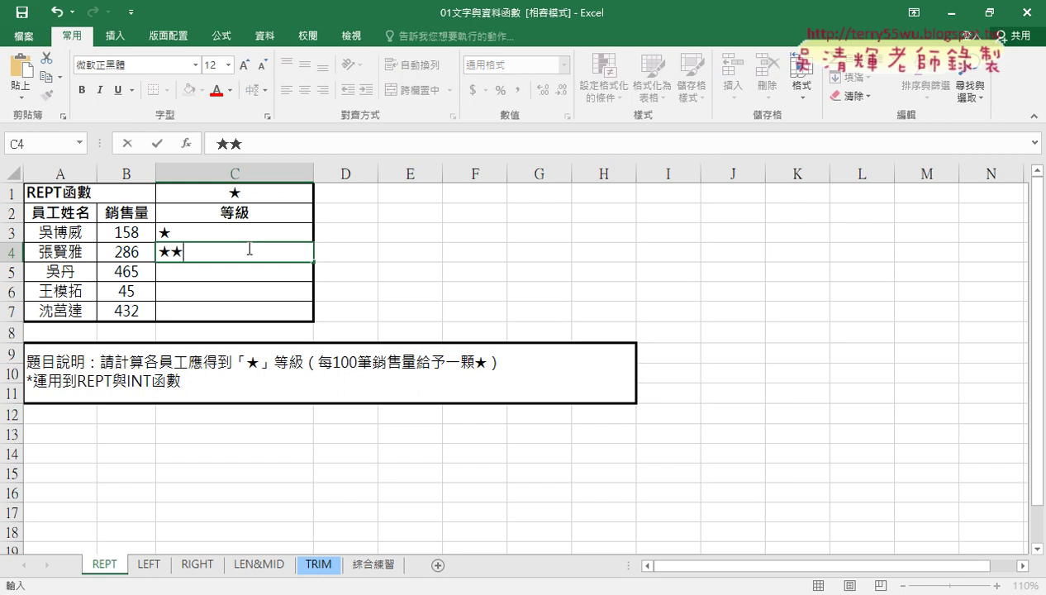